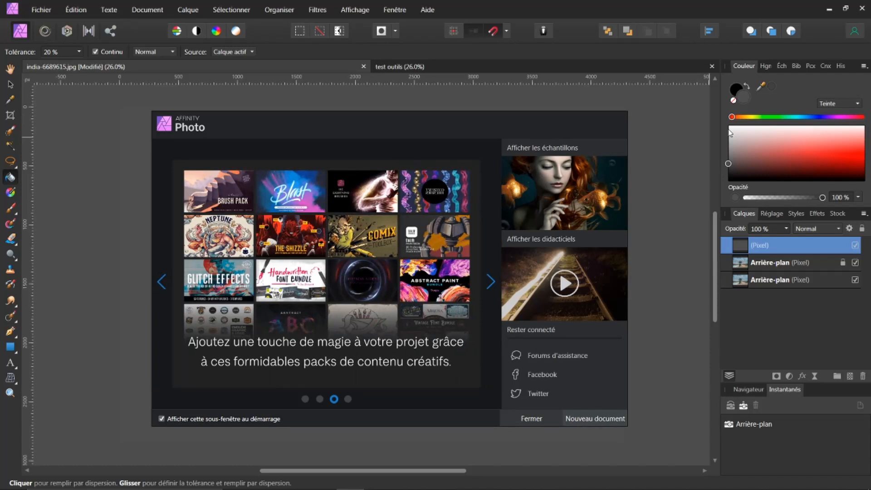
# Dismiss the welcome panel and open the Erika image from the Nouveau dossier folder in File Explorer
pyautogui.click(532, 418)
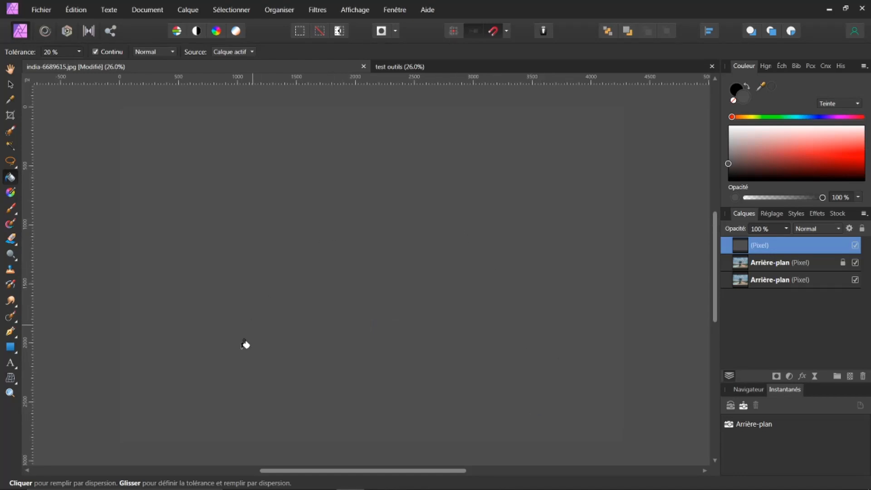
pyautogui.moveTo(195, 488)
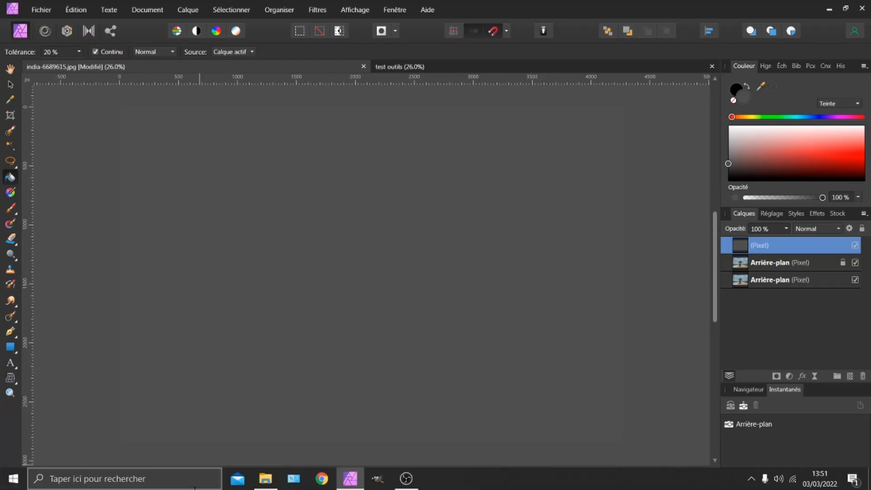
pyautogui.click(267, 482)
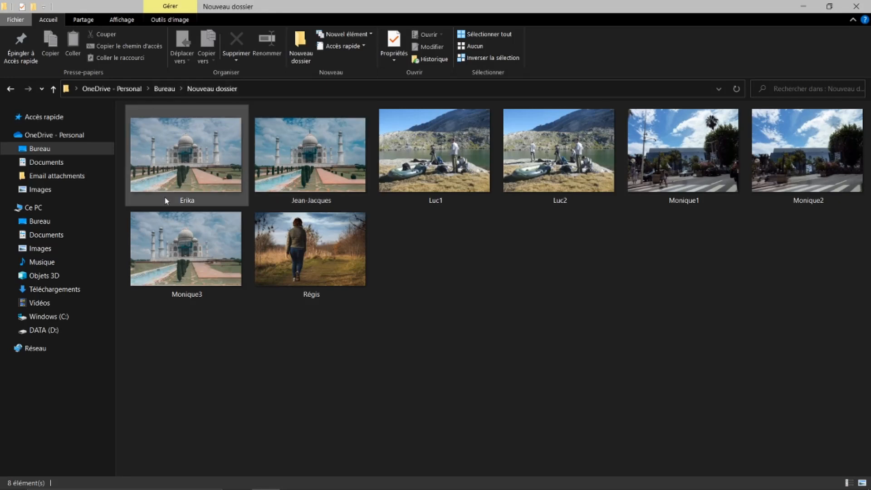
pyautogui.click(191, 165)
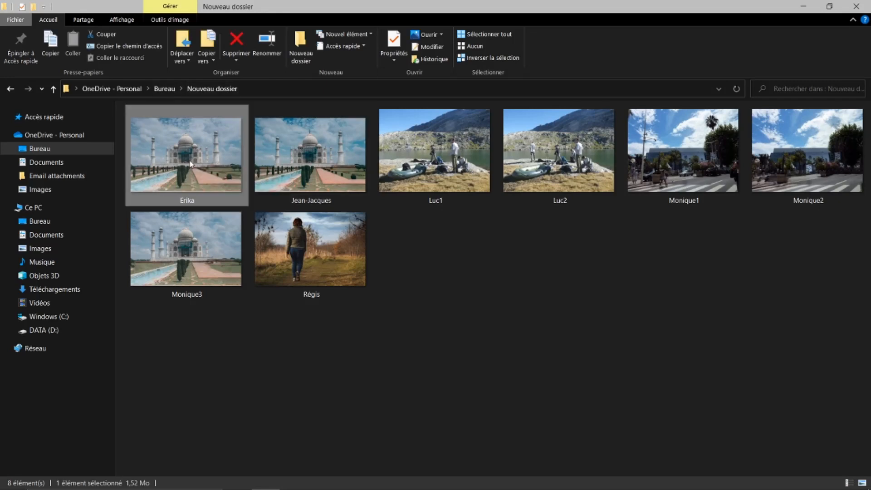
pyautogui.doubleClick(191, 164)
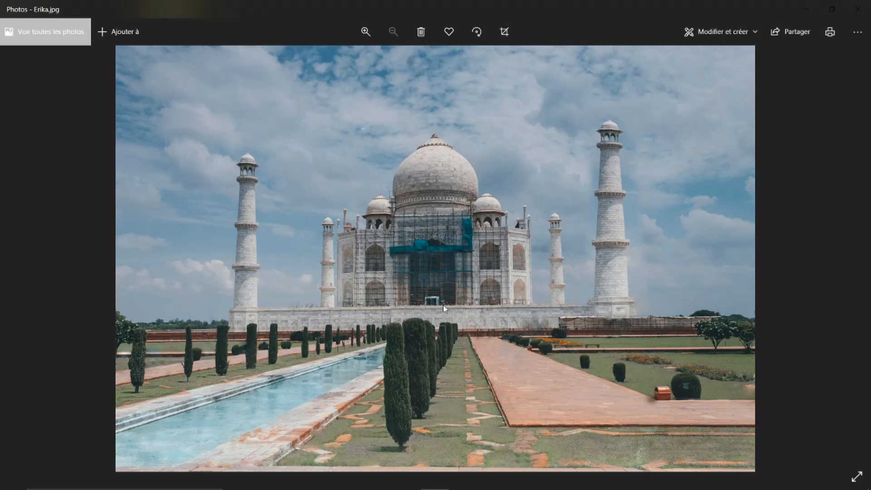
# Browse through every photo of the folder in the viewer to compare the versions, then close the viewer and folder window
pyautogui.click(855, 256)
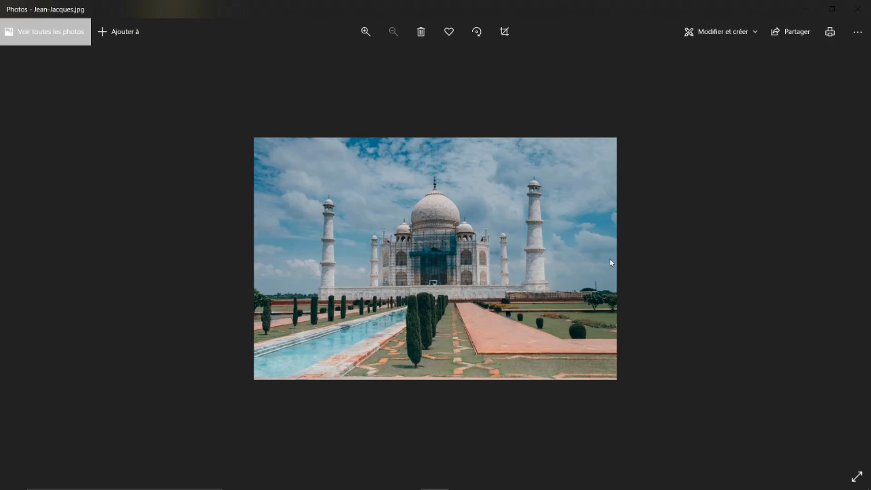
pyautogui.click(856, 258)
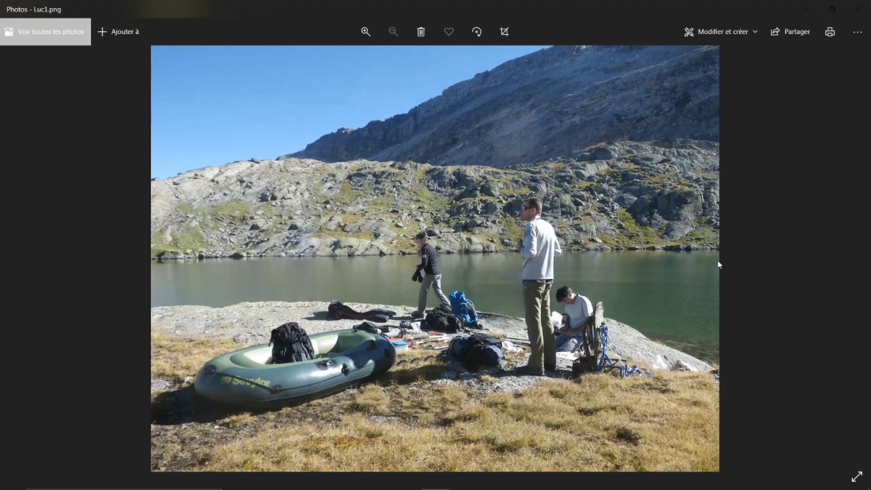
pyautogui.click(856, 256)
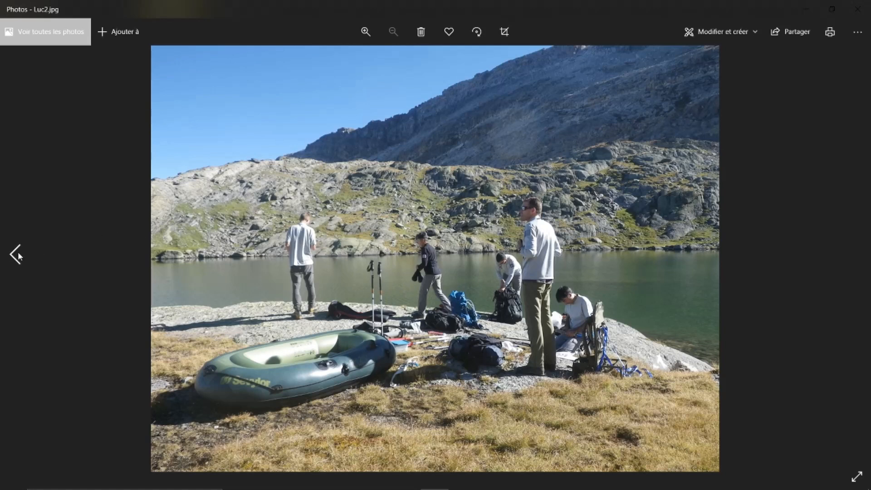
pyautogui.click(16, 254)
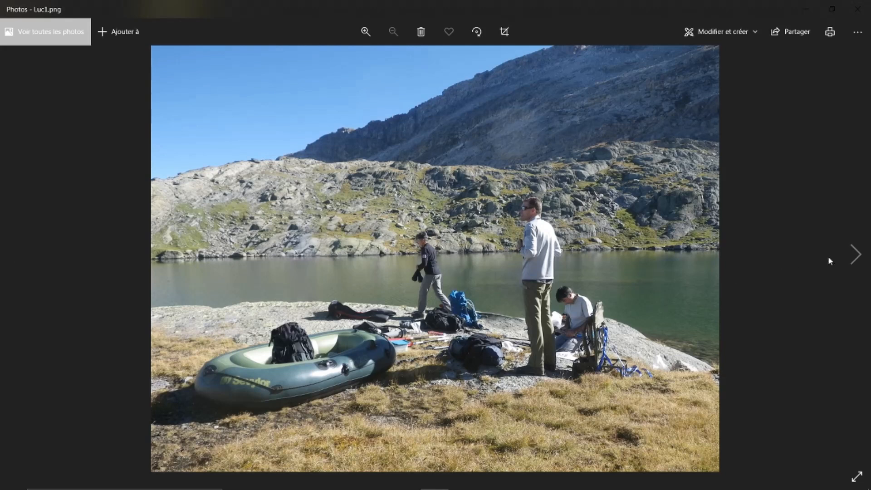
pyautogui.click(857, 256)
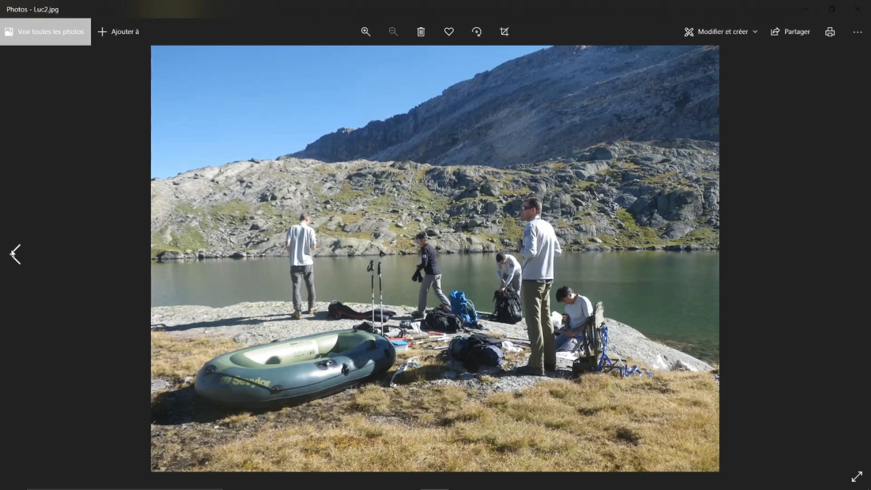
pyautogui.click(13, 254)
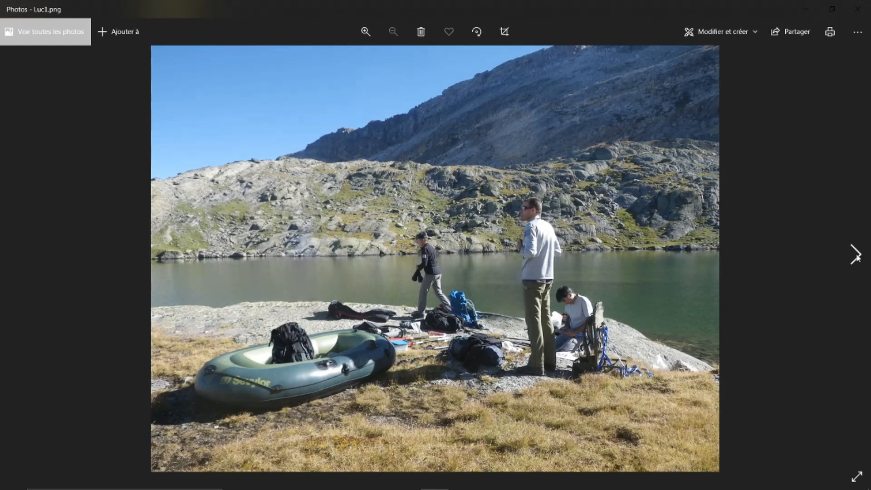
pyautogui.click(856, 257)
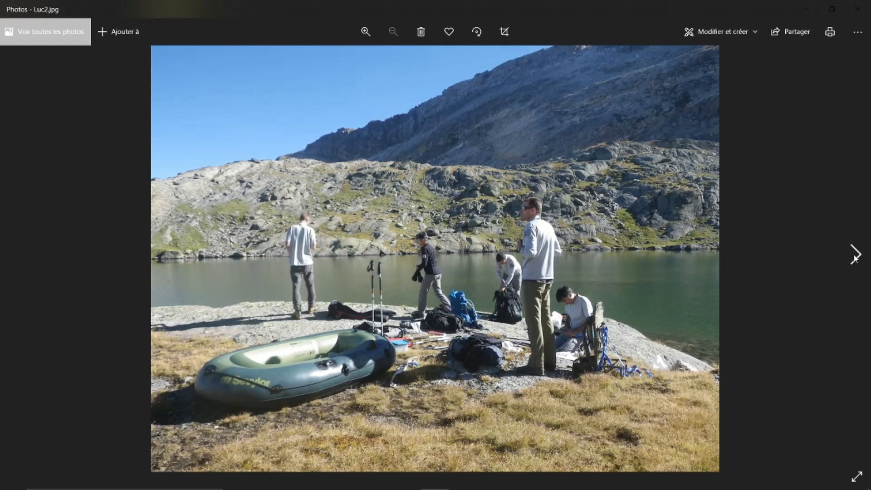
pyautogui.click(855, 258)
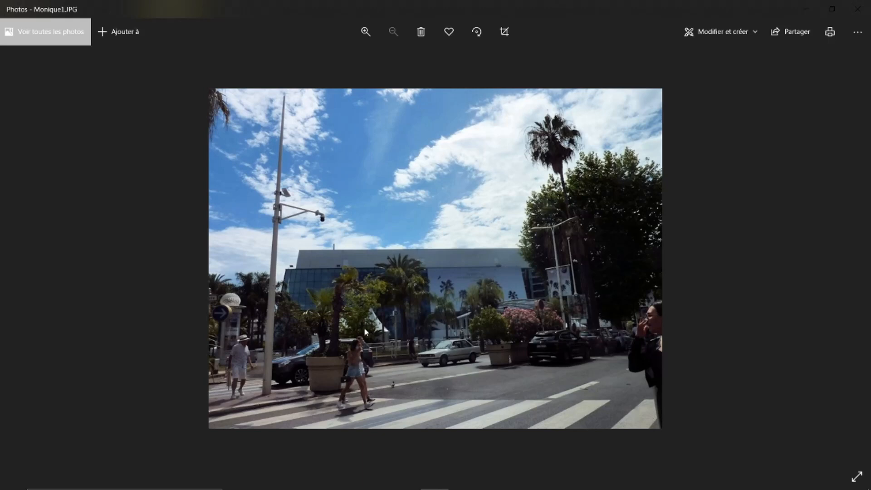
pyautogui.click(856, 257)
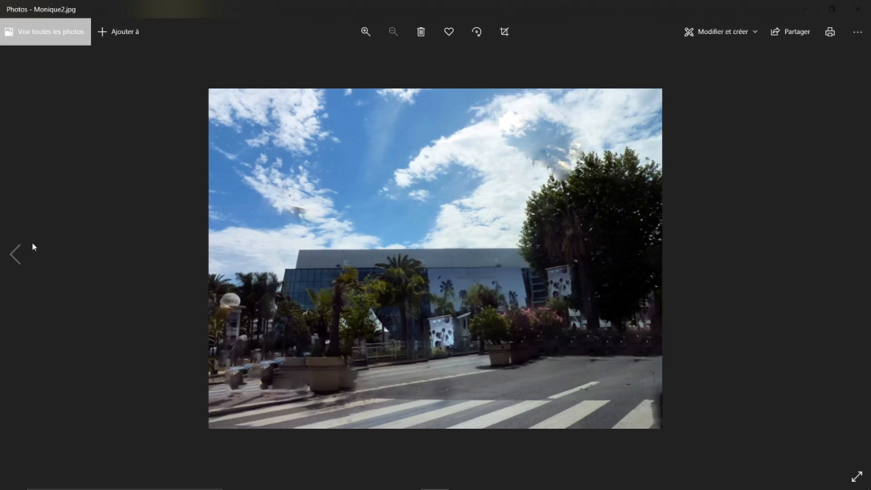
pyautogui.click(13, 254)
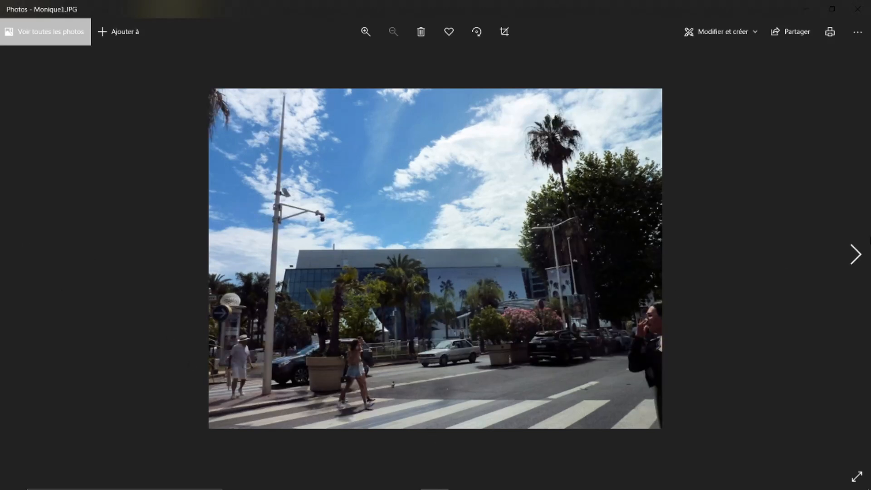
pyautogui.click(855, 255)
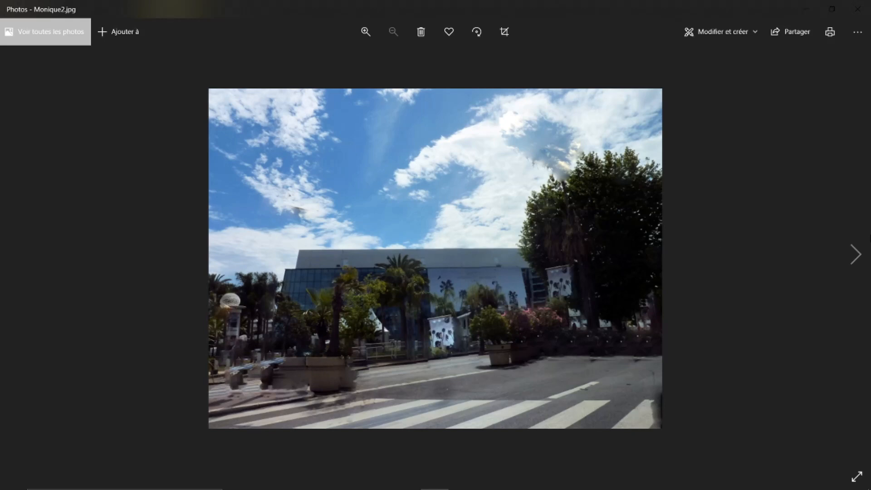
pyautogui.click(857, 255)
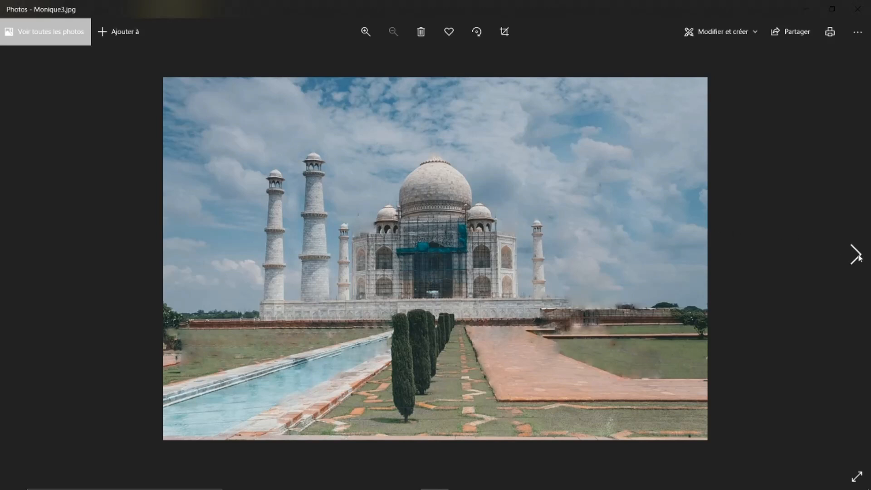
pyautogui.click(858, 255)
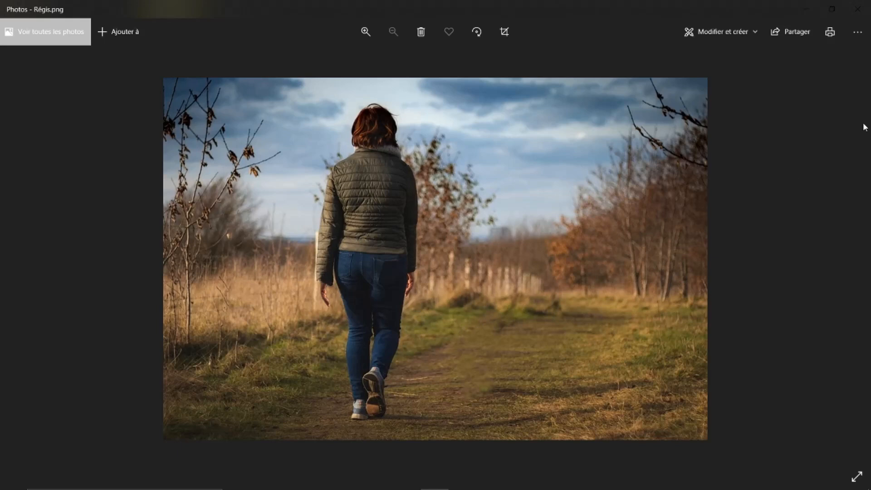
pyautogui.click(863, 10)
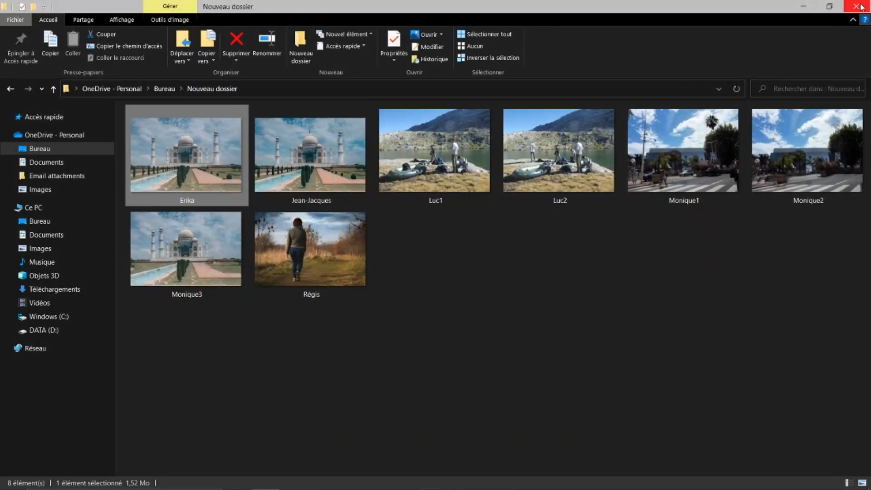
pyautogui.click(862, 6)
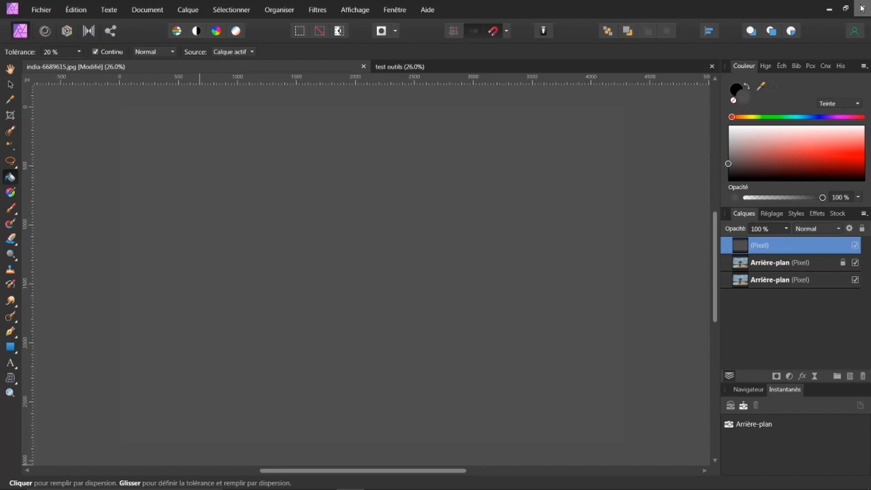
# Hide the empty top pixel layer and toggle the upper Arrière-plan layer off and back on to compare
pyautogui.click(856, 246)
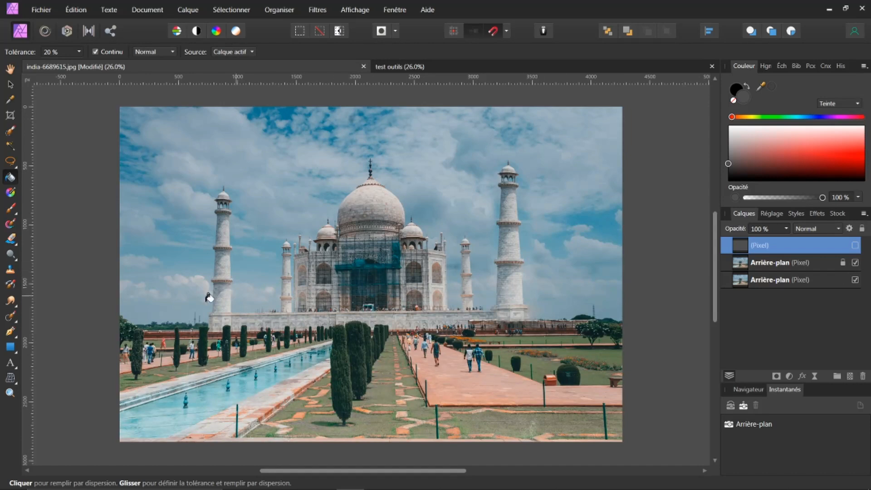
pyautogui.click(17, 323)
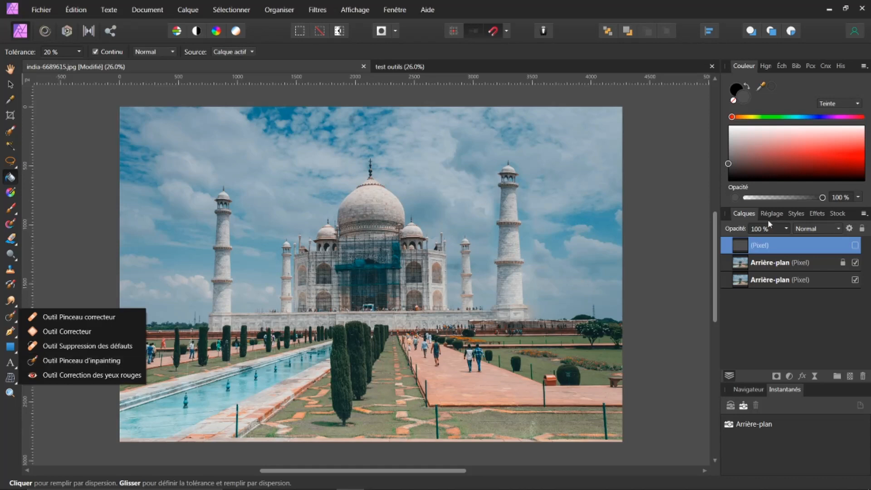
pyautogui.click(68, 115)
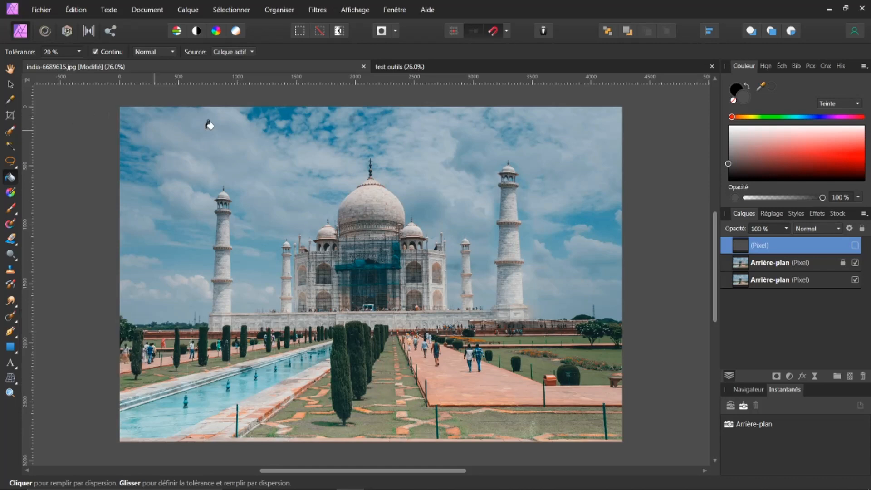
pyautogui.click(855, 263)
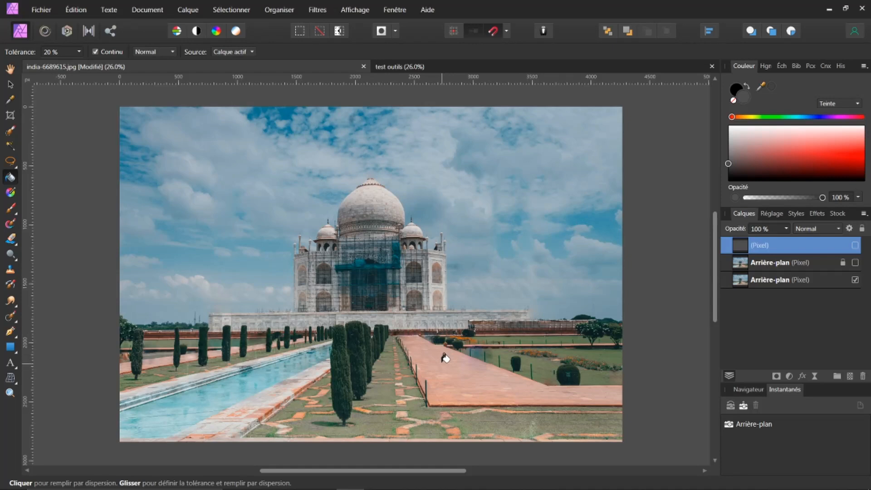
pyautogui.click(855, 262)
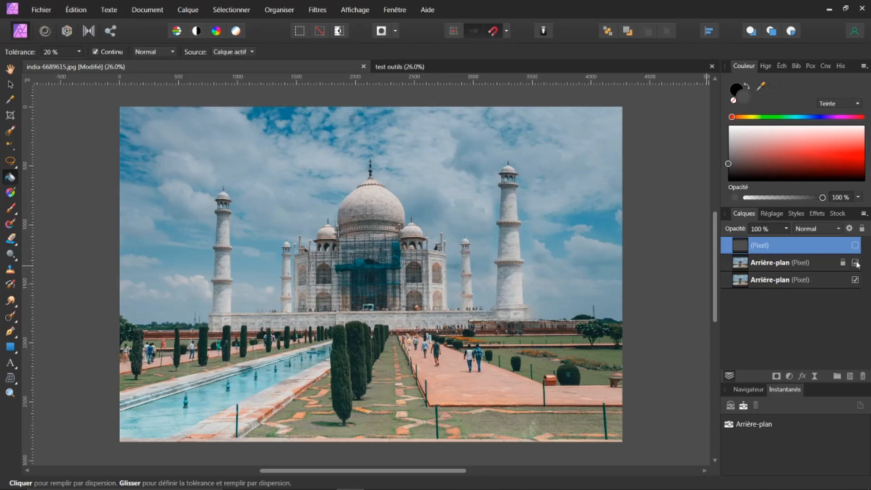
# With the Inpainting Brush on the upper Arrière-plan layer, paint over the woman in orange on the lawn to remove her
pyautogui.click(764, 264)
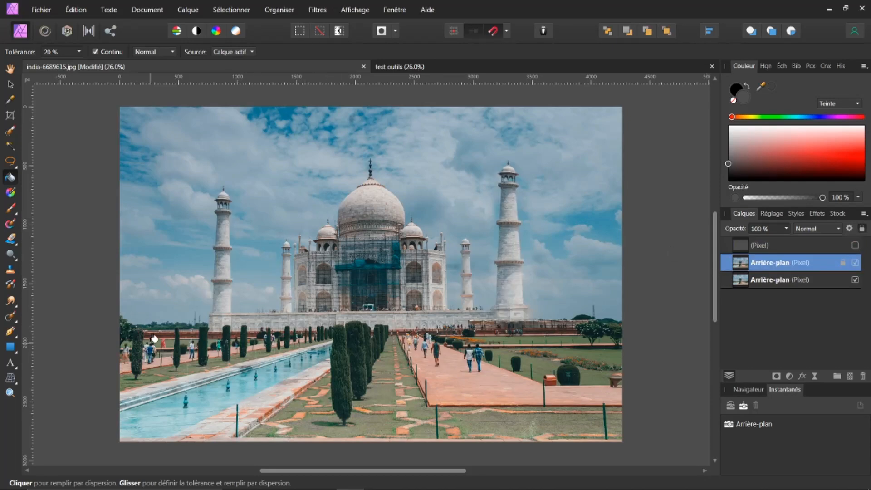
pyautogui.scroll(10, 154, 339)
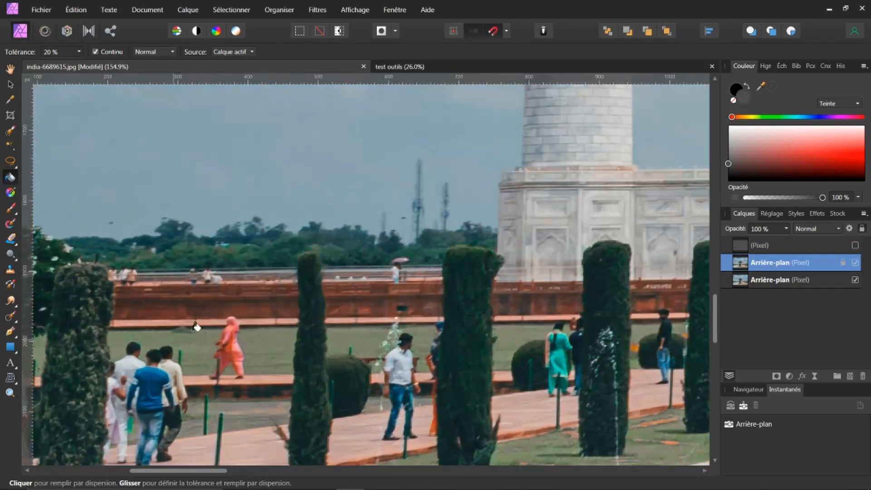
pyautogui.moveTo(717, 317)
pyautogui.mouseDown()
pyautogui.moveTo(721, 338)
pyautogui.moveTo(732, 321)
pyautogui.mouseUp()
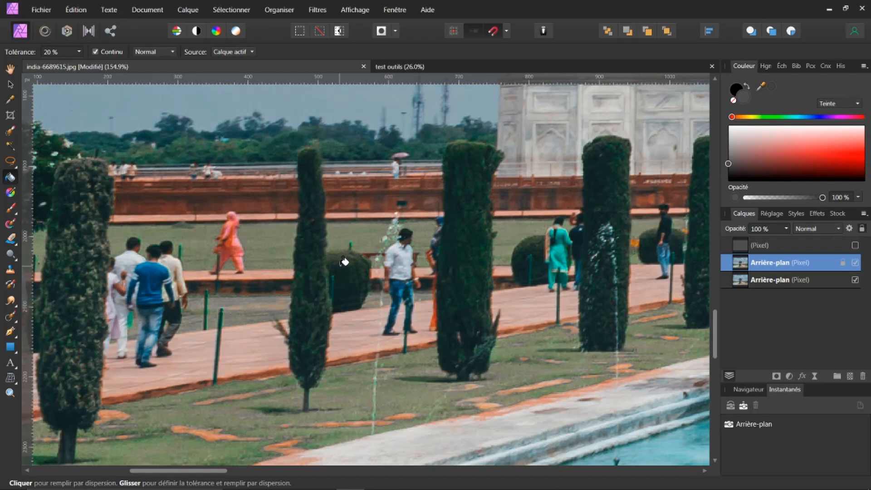
pyautogui.click(17, 322)
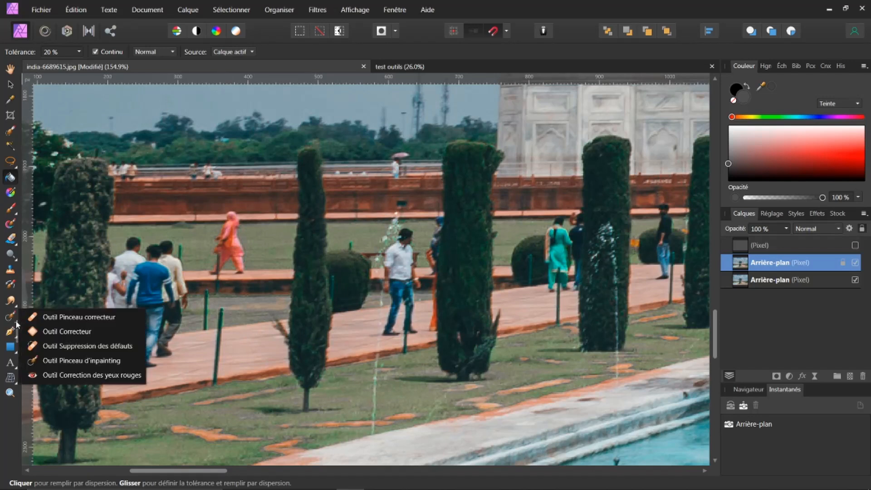
pyautogui.click(66, 361)
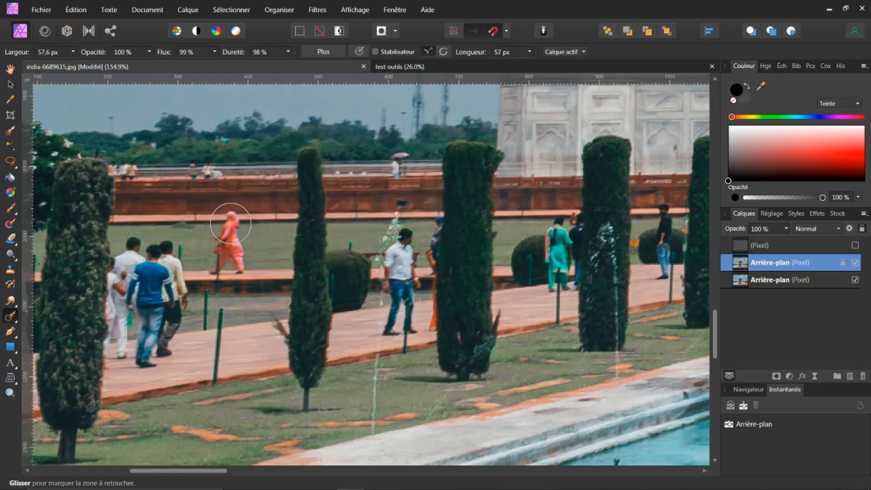
pyautogui.moveTo(230, 223)
pyautogui.mouseDown()
pyautogui.moveTo(229, 252)
pyautogui.moveTo(238, 261)
pyautogui.moveTo(216, 257)
pyautogui.mouseUp()
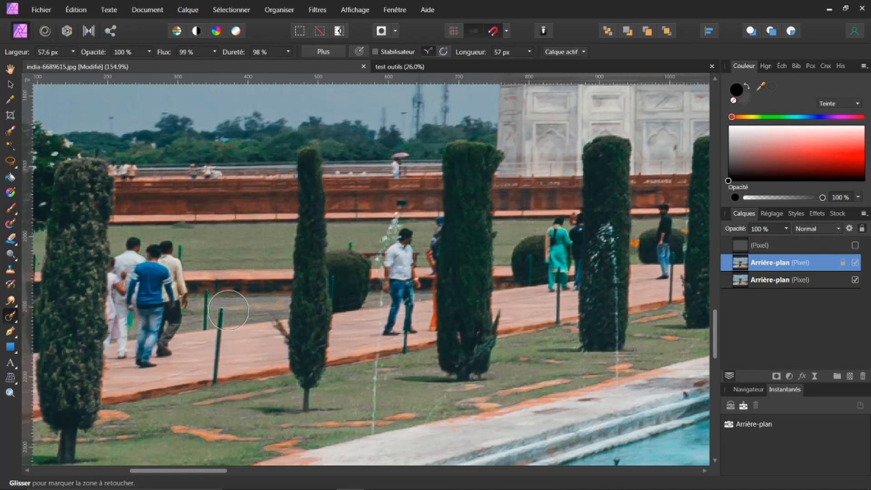
# Inpaint the green posts beside the path near the walkers, retouching leftover marks with a 30.9 px brush
pyautogui.moveTo(230, 309)
pyautogui.mouseDown()
pyautogui.moveTo(218, 320)
pyautogui.moveTo(214, 379)
pyautogui.mouseUp()
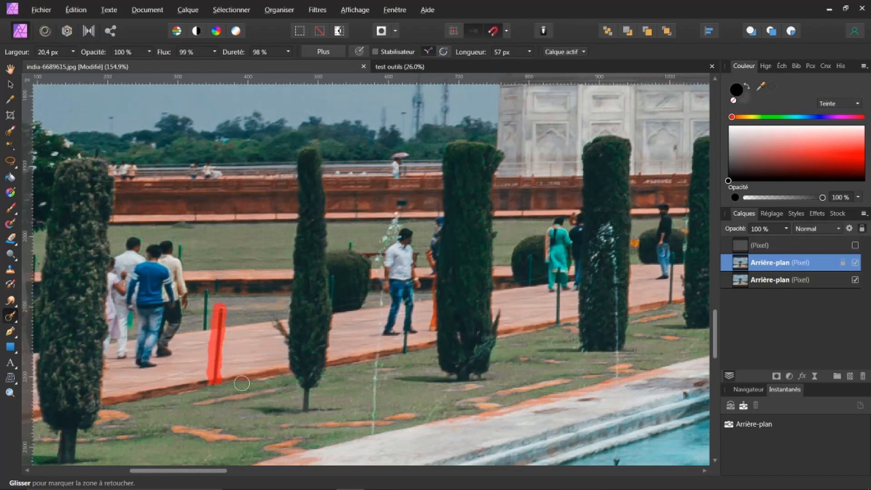
pyautogui.moveTo(207, 293); pyautogui.dragTo(205, 328)
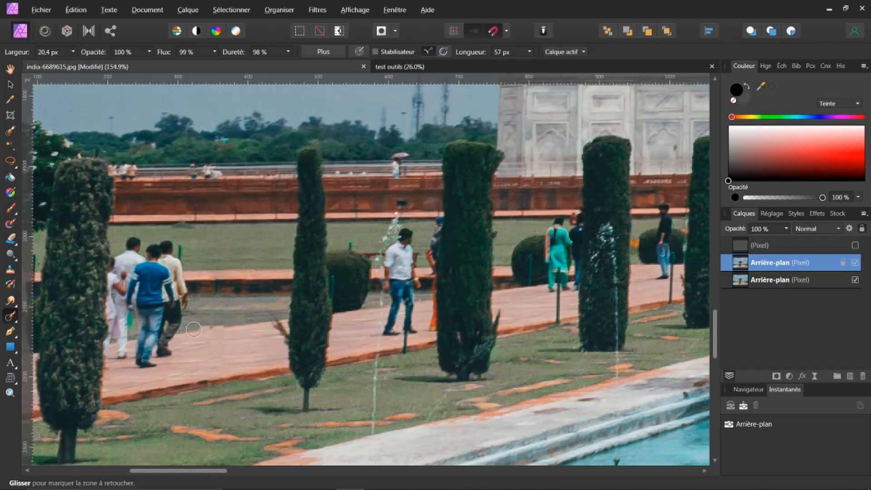
pyautogui.moveTo(205, 328); pyautogui.dragTo(242, 331)
pyautogui.moveTo(195, 329); pyautogui.dragTo(248, 327)
pyautogui.moveTo(248, 347)
pyautogui.mouseDown()
pyautogui.moveTo(219, 349)
pyautogui.moveTo(210, 330)
pyautogui.moveTo(252, 328)
pyautogui.mouseUp()
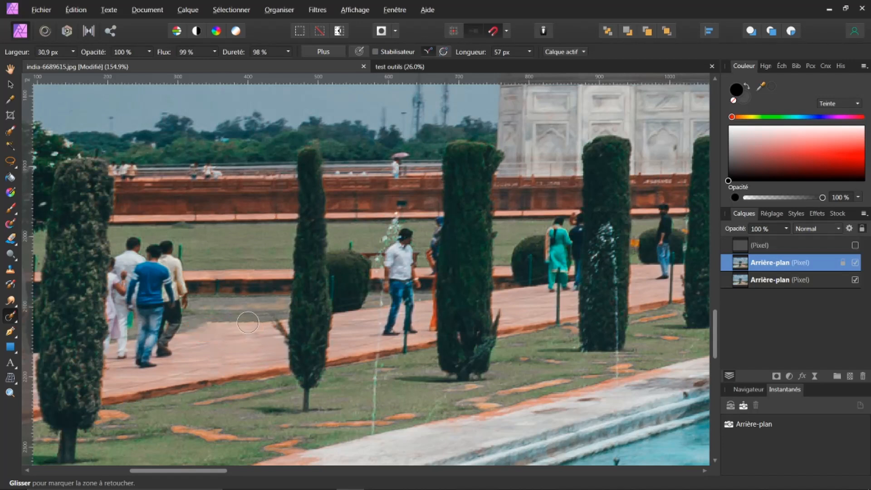
pyautogui.moveTo(249, 322); pyautogui.dragTo(192, 331)
pyautogui.moveTo(214, 322); pyautogui.dragTo(234, 317)
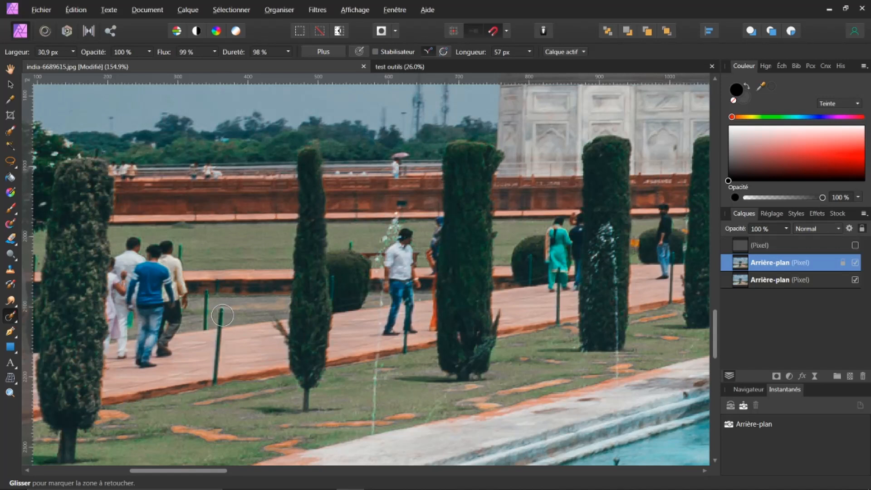
# Inpaint the remaining green posts and the group of walkers on the left side of the path
pyautogui.moveTo(220, 313); pyautogui.dragTo(215, 378)
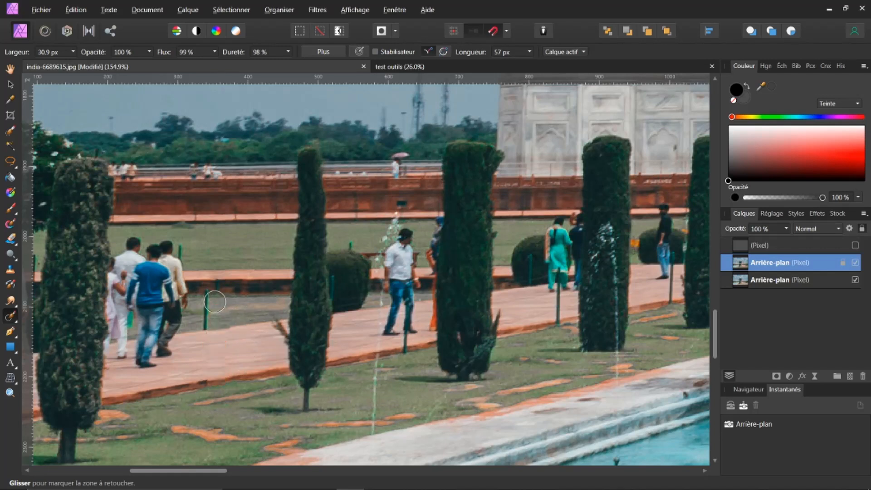
pyautogui.moveTo(205, 298); pyautogui.dragTo(206, 334)
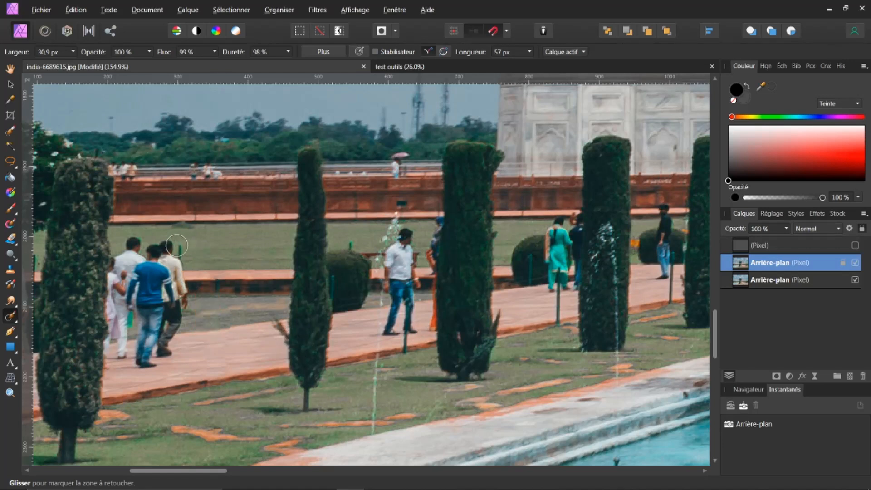
pyautogui.moveTo(168, 243)
pyautogui.mouseDown()
pyautogui.moveTo(183, 292)
pyautogui.moveTo(168, 346)
pyautogui.moveTo(146, 359)
pyautogui.moveTo(135, 286)
pyautogui.moveTo(155, 252)
pyautogui.moveTo(157, 339)
pyautogui.moveTo(173, 248)
pyautogui.mouseUp()
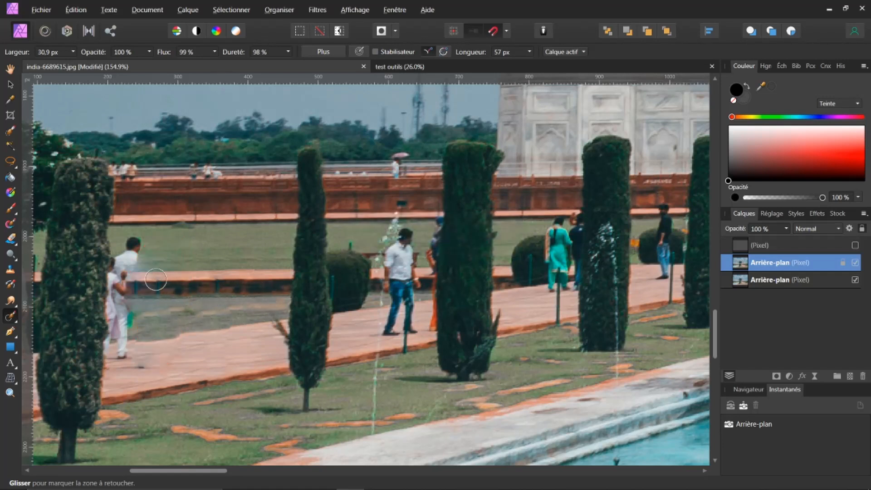
pyautogui.moveTo(138, 242)
pyautogui.mouseDown()
pyautogui.moveTo(114, 278)
pyautogui.moveTo(118, 339)
pyautogui.moveTo(109, 355)
pyautogui.moveTo(120, 357)
pyautogui.moveTo(129, 276)
pyautogui.mouseUp()
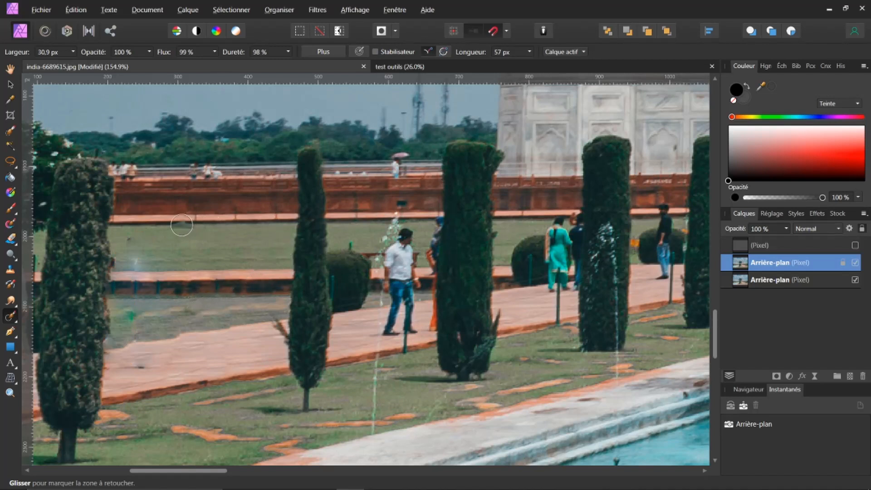
pyautogui.moveTo(178, 225); pyautogui.dragTo(192, 223)
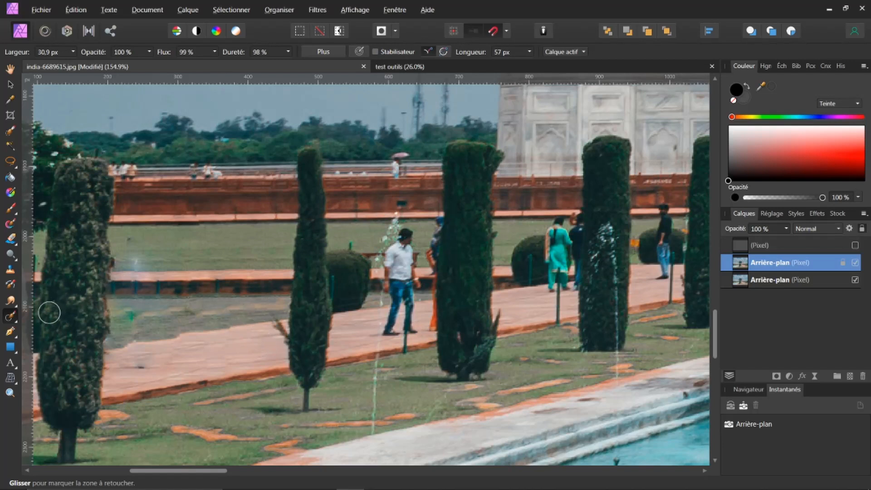
# Switch to the Healing Brush and heal the smudged path and lawn patches left by the removed walkers, sampling nearby areas
pyautogui.click(18, 322)
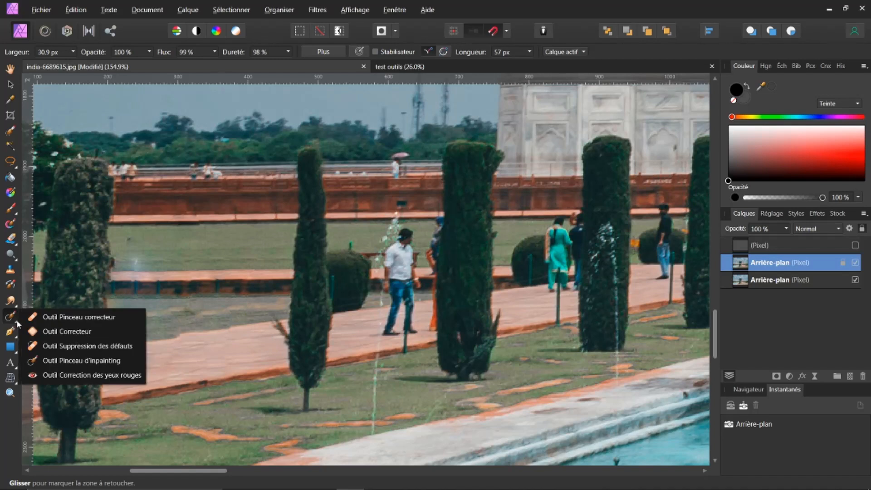
pyautogui.click(48, 315)
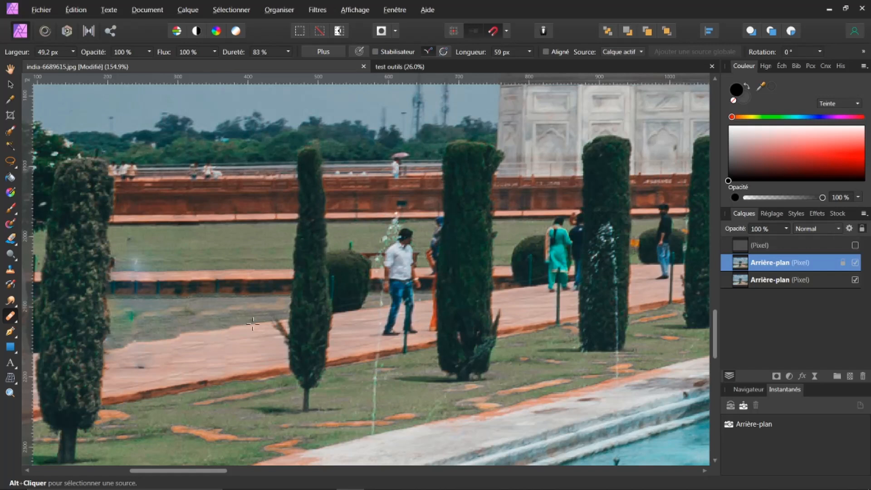
pyautogui.keyDown('alt'); pyautogui.click(253, 324); pyautogui.keyUp('alt')
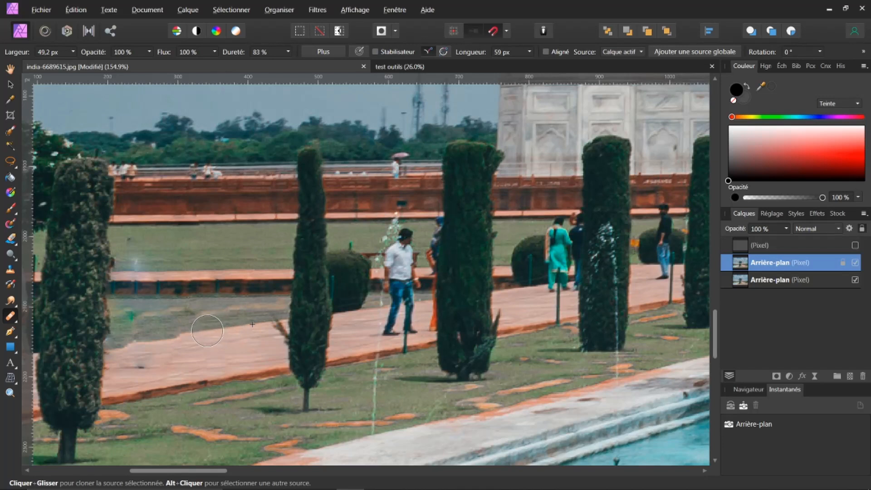
pyautogui.moveTo(207, 330); pyautogui.dragTo(121, 343)
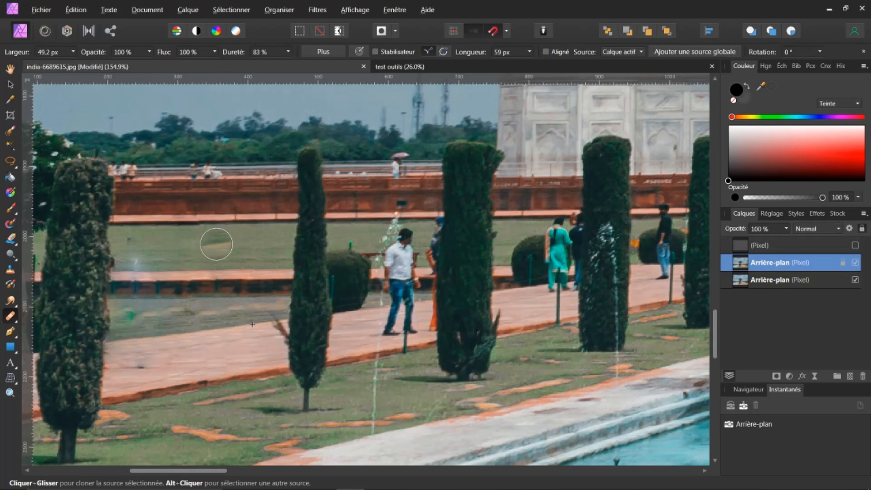
pyautogui.keyDown('alt'); pyautogui.click(212, 244); pyautogui.keyUp('alt')
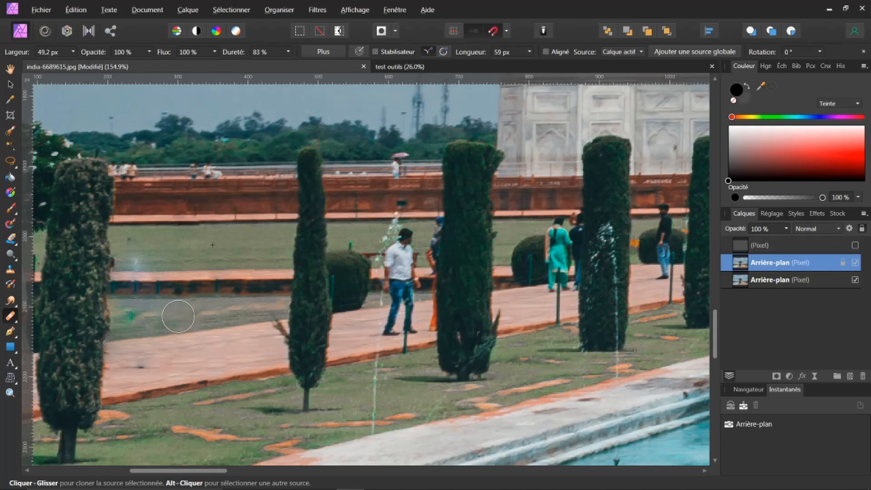
pyautogui.moveTo(179, 315)
pyautogui.mouseDown()
pyautogui.moveTo(128, 316)
pyautogui.moveTo(211, 309)
pyautogui.mouseUp()
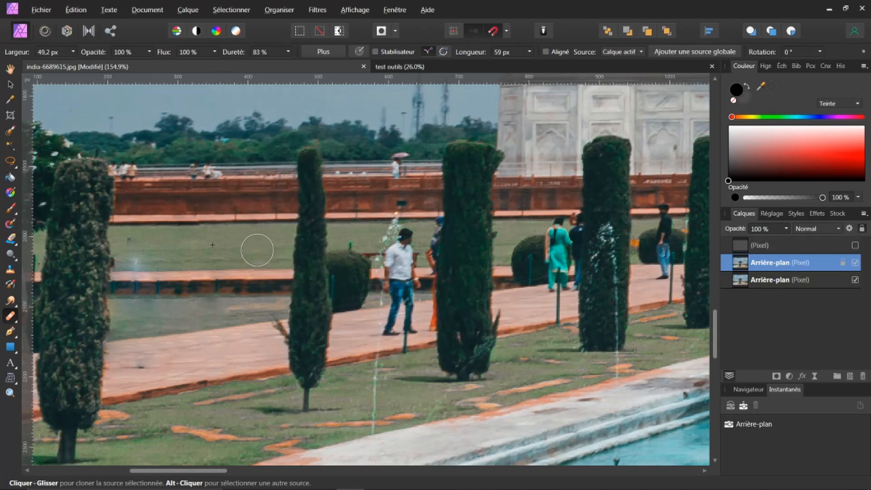
# Set the Healing Brush to 60.4 px with 84 % hardness and paint out the man in white on the path
pyautogui.moveTo(260, 249); pyautogui.dragTo(246, 248)
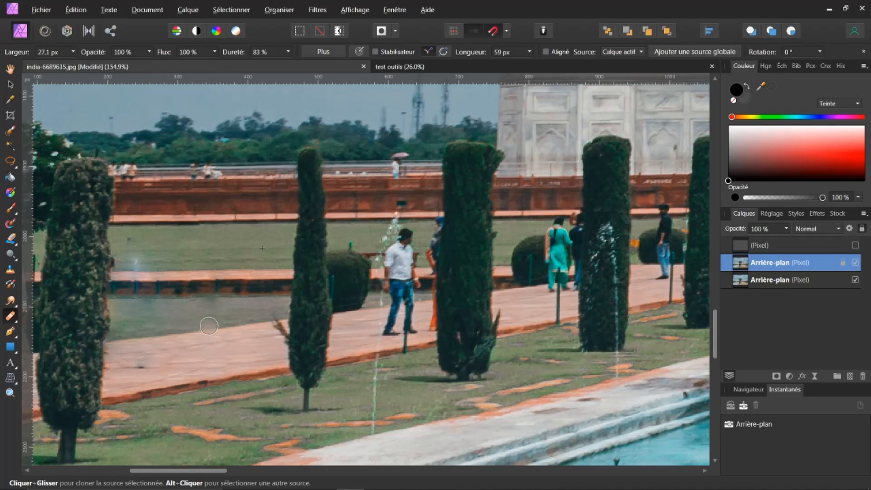
pyautogui.keyDown('alt'); pyautogui.click(183, 334); pyautogui.keyUp('alt')
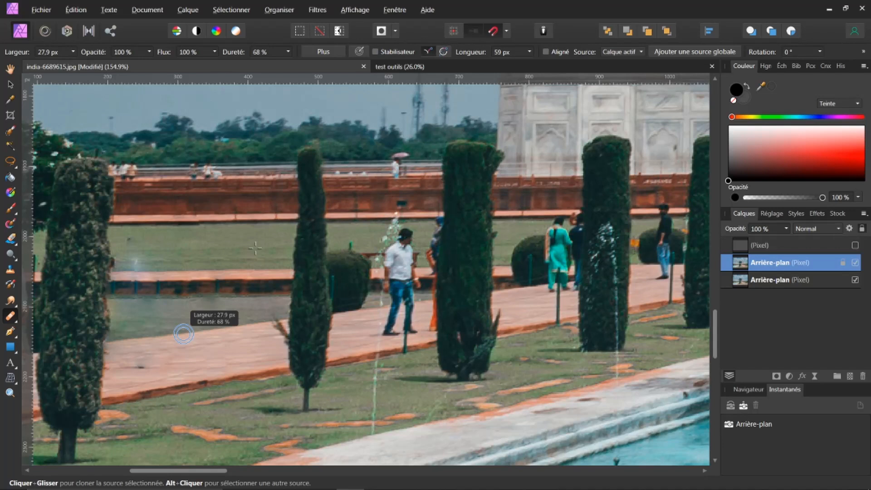
pyautogui.moveTo(184, 334); pyautogui.dragTo(193, 334)
pyautogui.moveTo(253, 342); pyautogui.dragTo(270, 341)
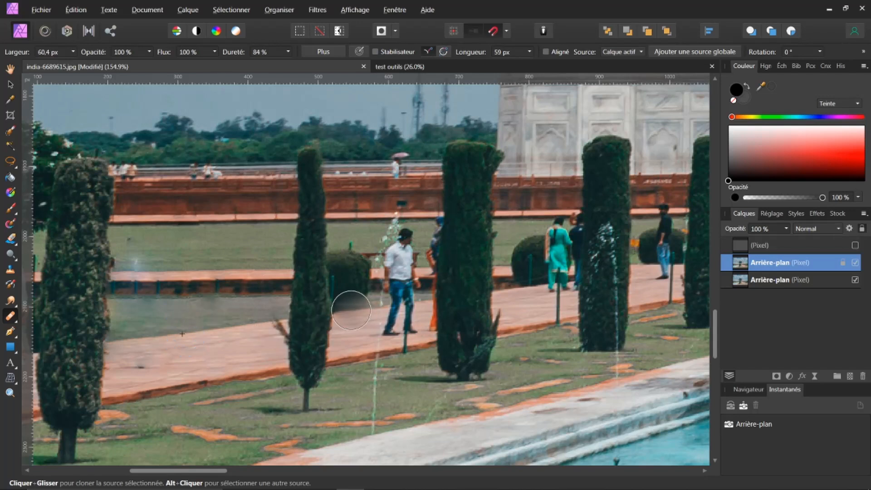
pyautogui.moveTo(353, 310); pyautogui.dragTo(411, 305)
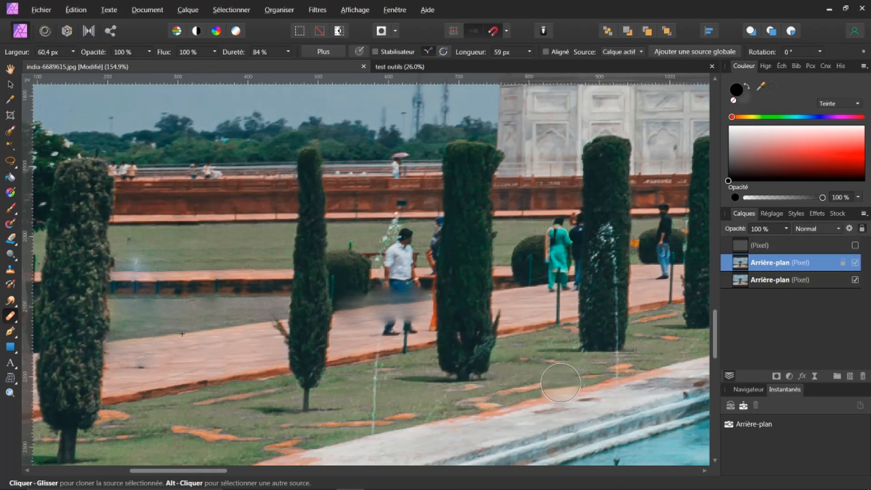
pyautogui.moveTo(543, 364); pyautogui.dragTo(523, 371)
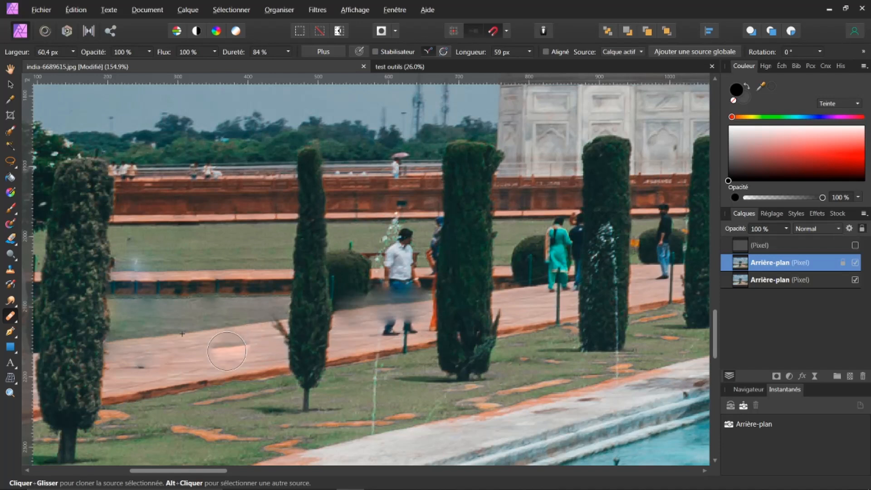
pyautogui.keyDown('alt'); pyautogui.click(226, 354); pyautogui.keyUp('alt')
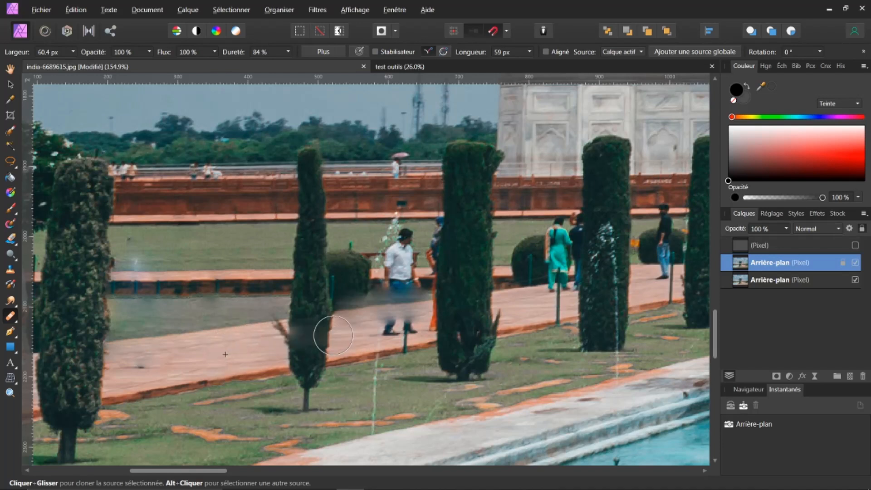
pyautogui.moveTo(404, 325)
pyautogui.mouseDown()
pyautogui.moveTo(431, 330)
pyautogui.moveTo(411, 333)
pyautogui.mouseUp()
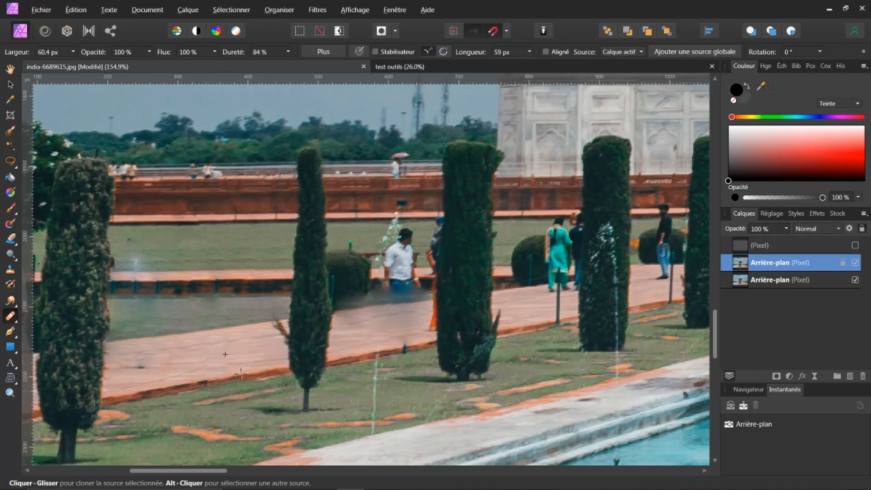
# Heal away the rest of the man in white and the post beside him, sampling the lawn and path
pyautogui.keyDown('alt'); pyautogui.click(242, 371); pyautogui.keyUp('alt')
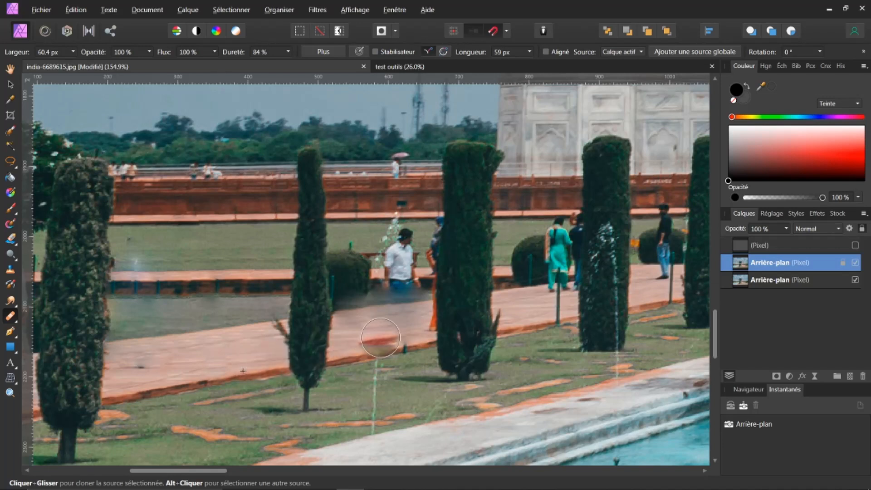
pyautogui.moveTo(403, 344); pyautogui.dragTo(403, 343)
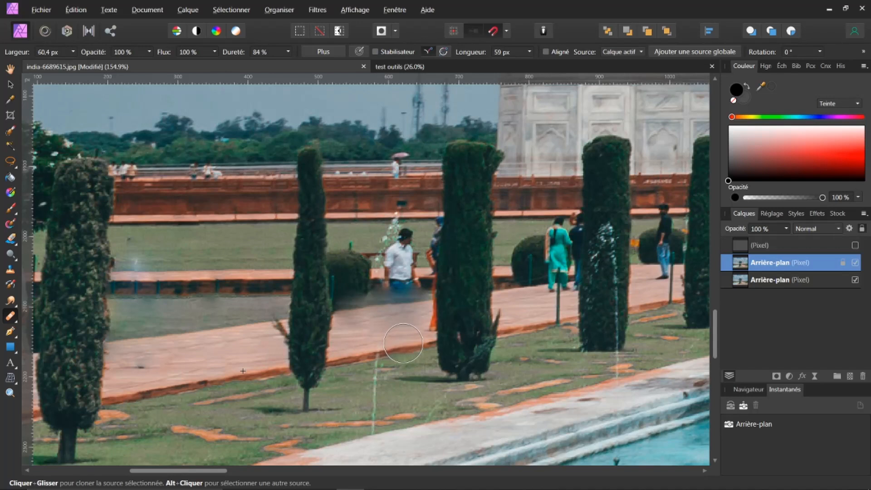
pyautogui.keyDown('alt'); pyautogui.click(222, 270); pyautogui.keyUp('alt')
pyautogui.moveTo(386, 257)
pyautogui.mouseDown()
pyautogui.moveTo(399, 259)
pyautogui.moveTo(396, 266)
pyautogui.moveTo(345, 266)
pyautogui.moveTo(406, 254)
pyautogui.moveTo(289, 274)
pyautogui.mouseUp()
pyautogui.hotkey('ctrl', 'z')
pyautogui.keyDown('alt'); pyautogui.click(236, 249); pyautogui.keyUp('alt')
pyautogui.click(379, 242)
pyautogui.moveTo(380, 242)
pyautogui.mouseDown()
pyautogui.moveTo(401, 238)
pyautogui.moveTo(352, 243)
pyautogui.moveTo(401, 238)
pyautogui.moveTo(390, 245)
pyautogui.moveTo(395, 237)
pyautogui.moveTo(434, 250)
pyautogui.mouseUp()
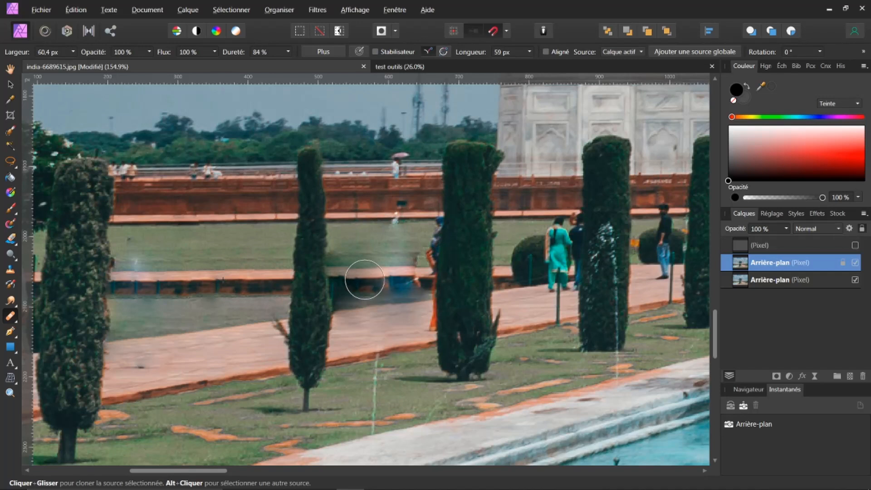
pyautogui.moveTo(391, 277)
pyautogui.mouseDown()
pyautogui.moveTo(365, 277)
pyautogui.moveTo(413, 276)
pyautogui.mouseUp()
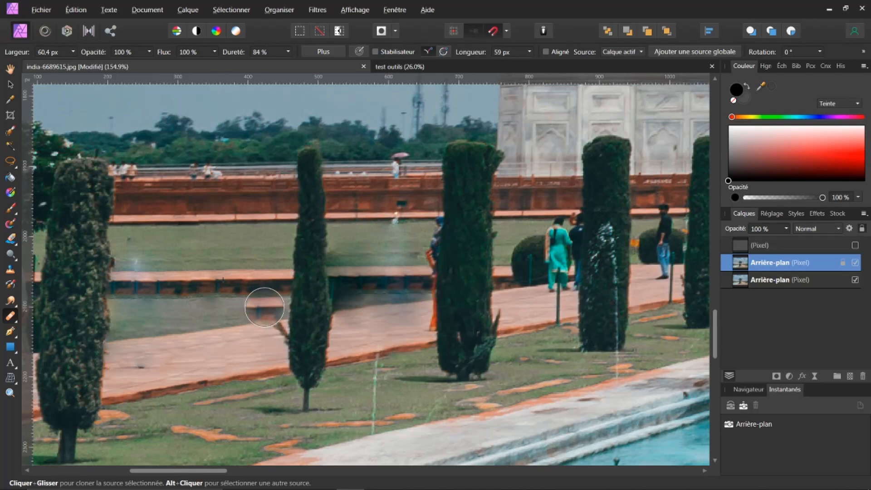
# Reduce the Healing Brush to 24 px and touch up a spot on the path
pyautogui.keyDown('alt'); pyautogui.click(263, 307); pyautogui.keyUp('alt')
pyautogui.moveTo(260, 307)
pyautogui.mouseDown()
pyautogui.moveTo(242, 249)
pyautogui.moveTo(260, 303)
pyautogui.moveTo(253, 316)
pyautogui.moveTo(245, 311)
pyautogui.mouseUp()
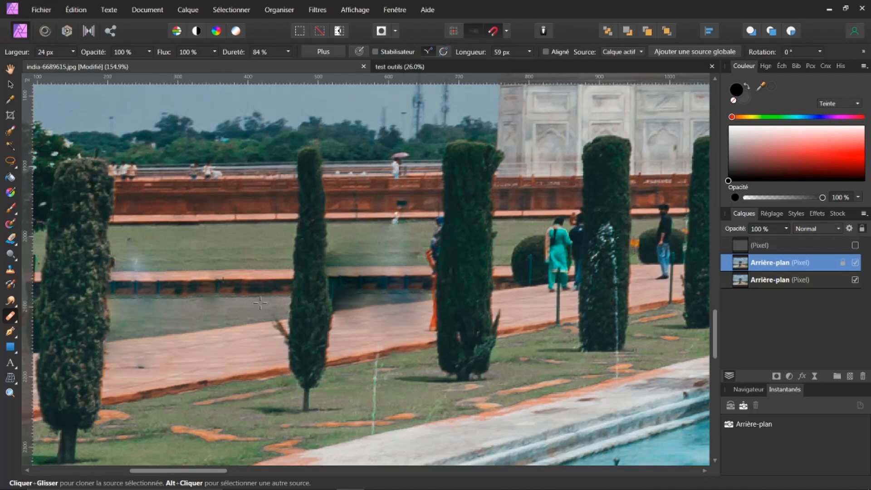
pyautogui.keyDown('alt'); pyautogui.click(264, 308); pyautogui.keyUp('alt')
# Switch back to the Inpainting Brush and remove the small figure and the person with the pink umbrella by the far wall
pyautogui.hotkey('ctrl', '0')
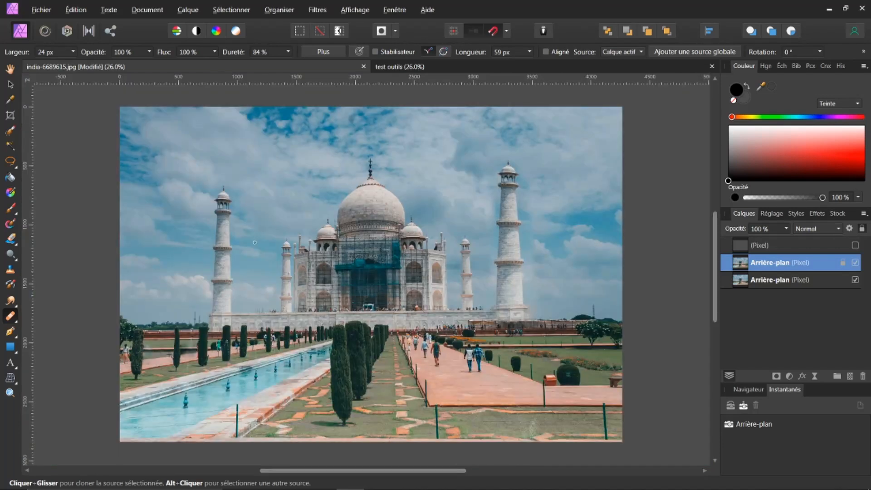
pyautogui.scroll(4, 177, 330)
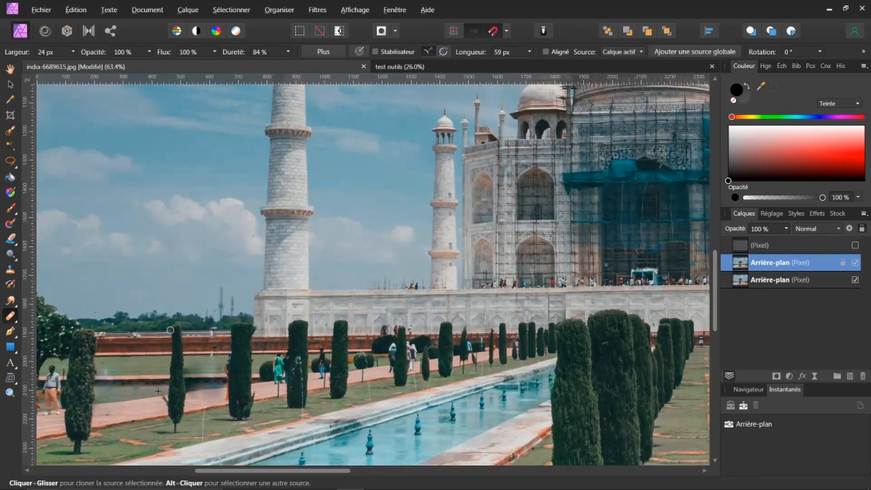
pyautogui.scroll(3, 170, 330)
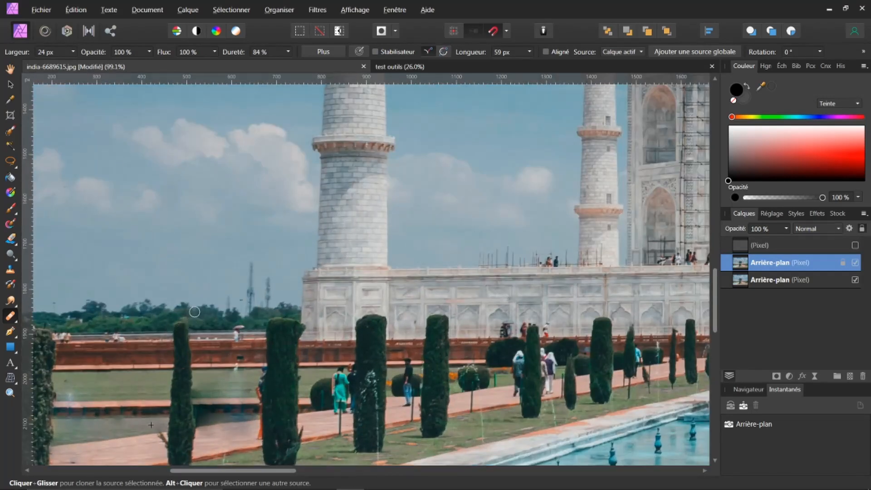
pyautogui.scroll(9, 213, 361)
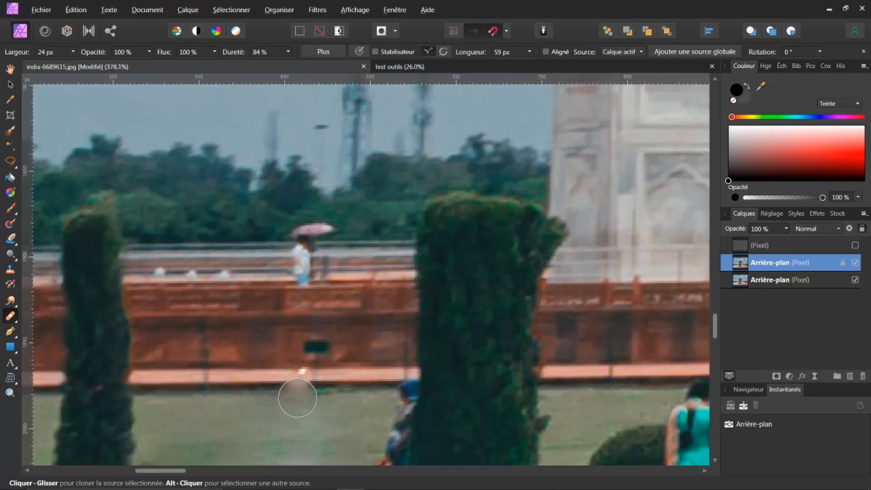
pyautogui.click(10, 316)
pyautogui.click(53, 361)
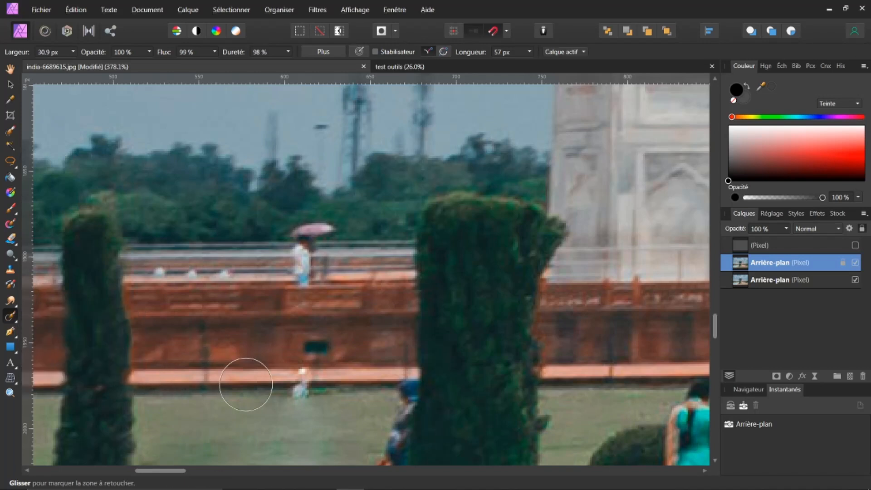
pyautogui.moveTo(308, 394); pyautogui.dragTo(311, 402)
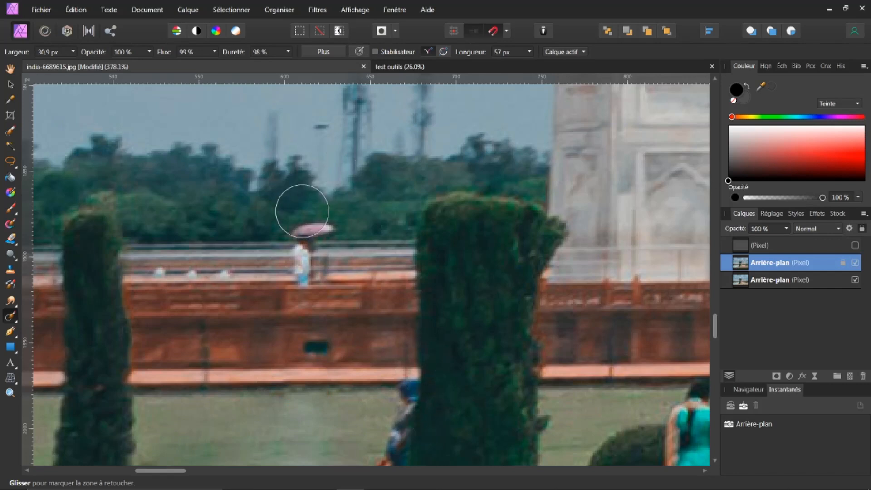
pyautogui.click(313, 227)
pyautogui.moveTo(300, 252); pyautogui.dragTo(302, 278)
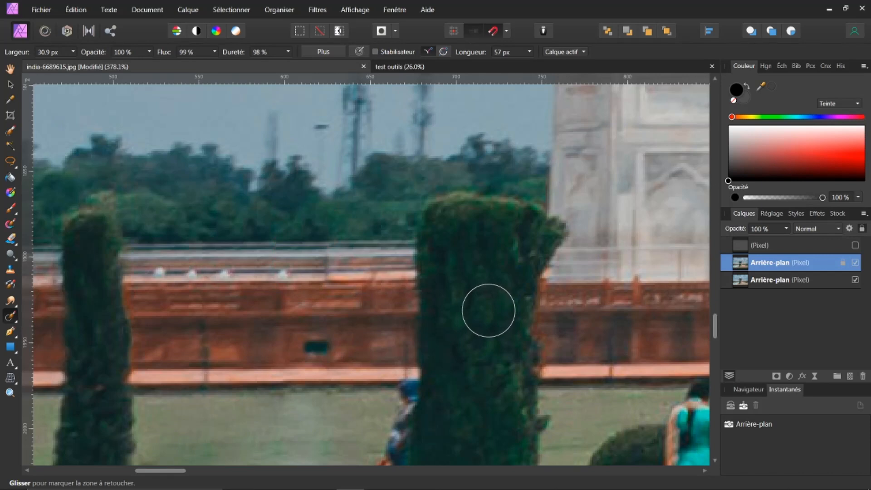
# Switch to the Healing Brush, set it to 80.7 px with 89 % hardness, and heal a dark spot on the low wall
pyautogui.hotkey('ctrl', '0')
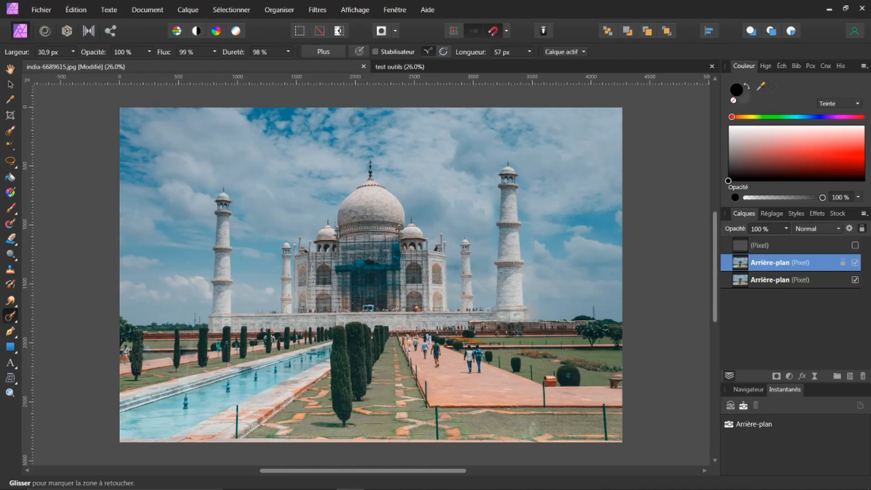
pyautogui.scroll(10, 137, 371)
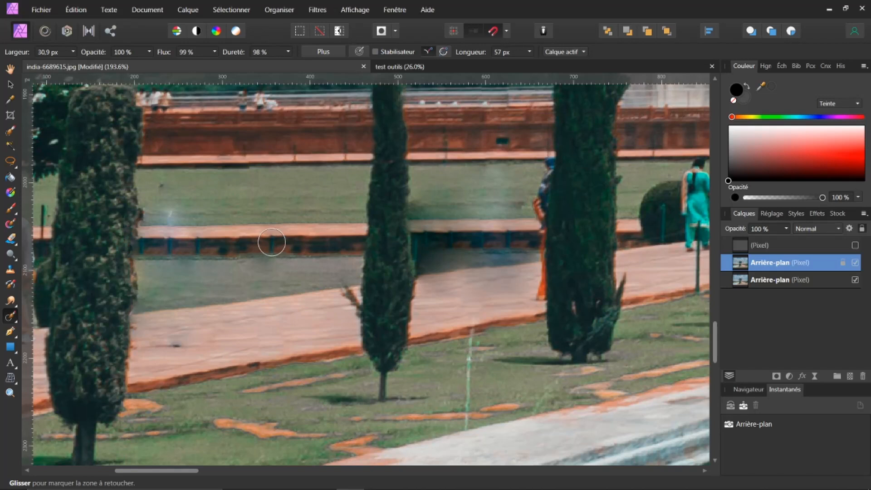
pyautogui.press('alt')
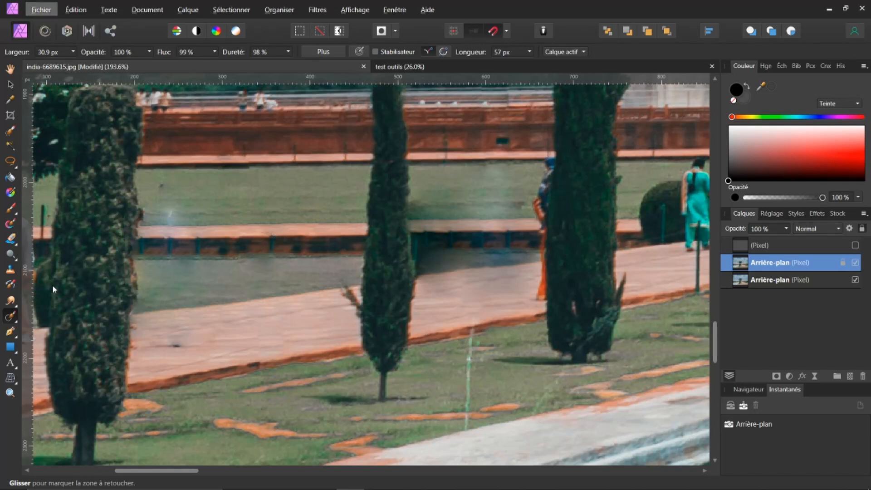
pyautogui.click(14, 322)
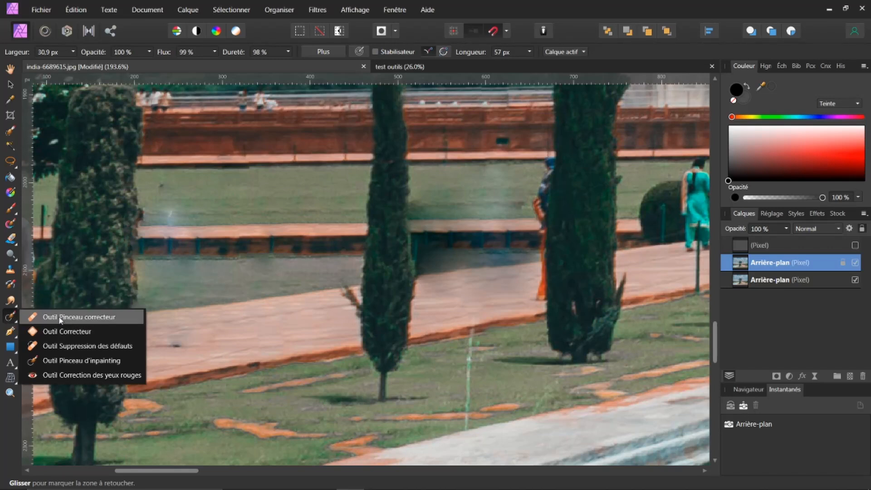
pyautogui.click(61, 319)
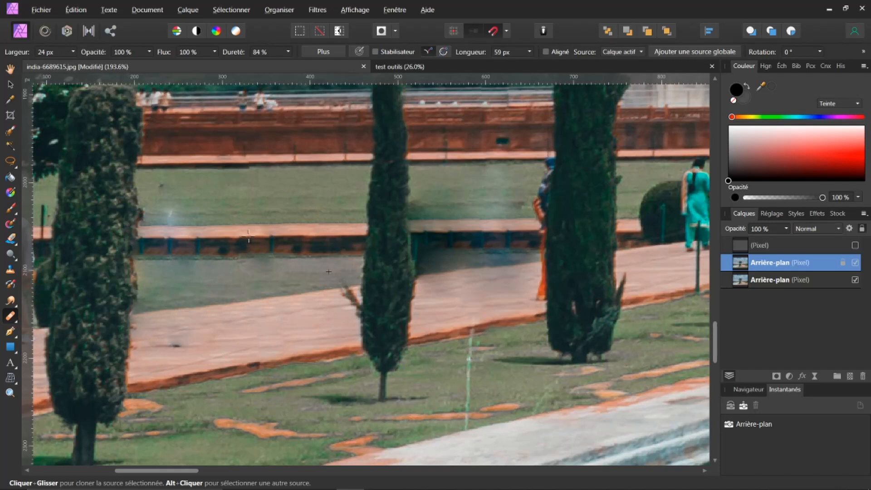
pyautogui.keyDown('alt'); pyautogui.click(249, 237); pyautogui.keyUp('alt')
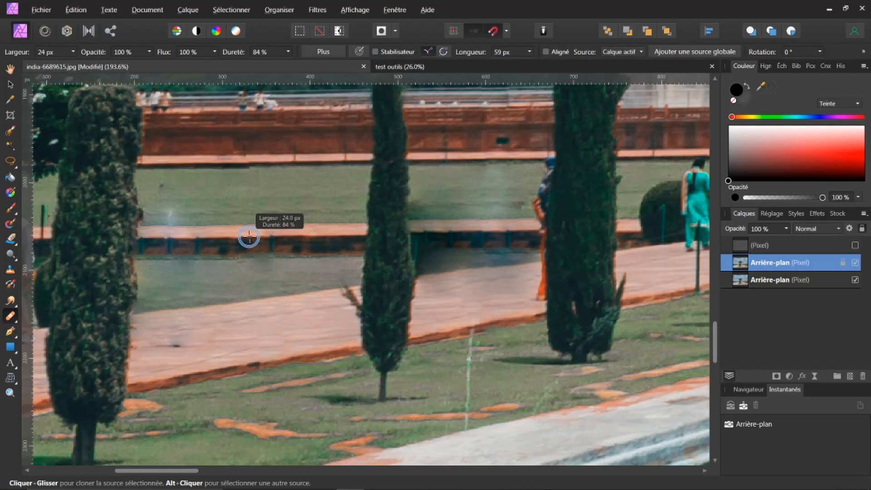
pyautogui.moveTo(250, 237); pyautogui.dragTo(298, 259)
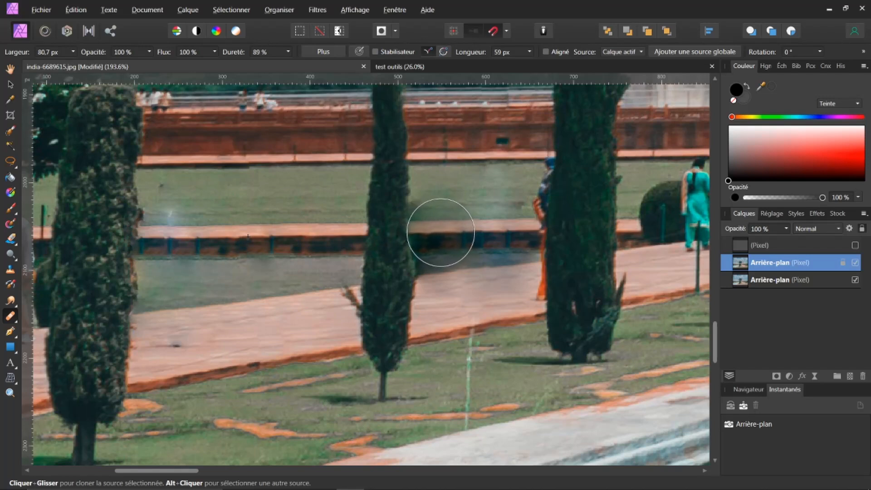
pyautogui.click(441, 231)
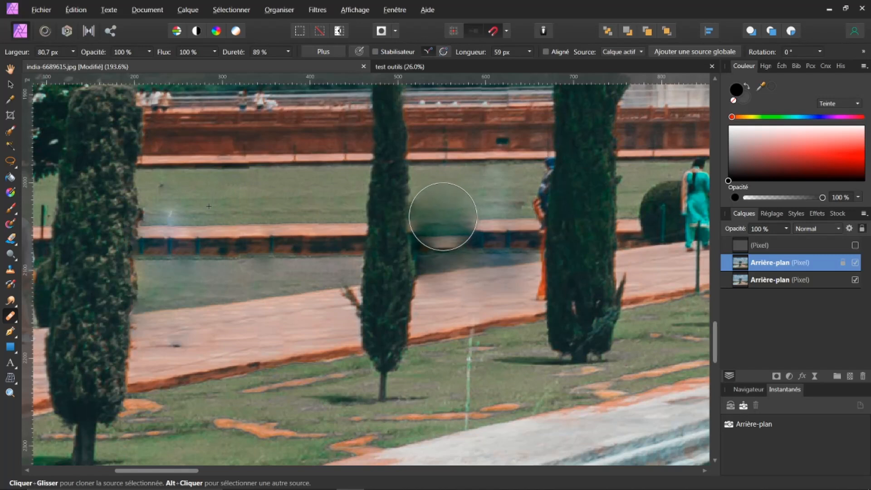
# Enlarge the Healing Brush to 90.3 px and heal the pale patch on the lawn above the low wall
pyautogui.keyDown('alt'); pyautogui.click(223, 210); pyautogui.keyUp('alt')
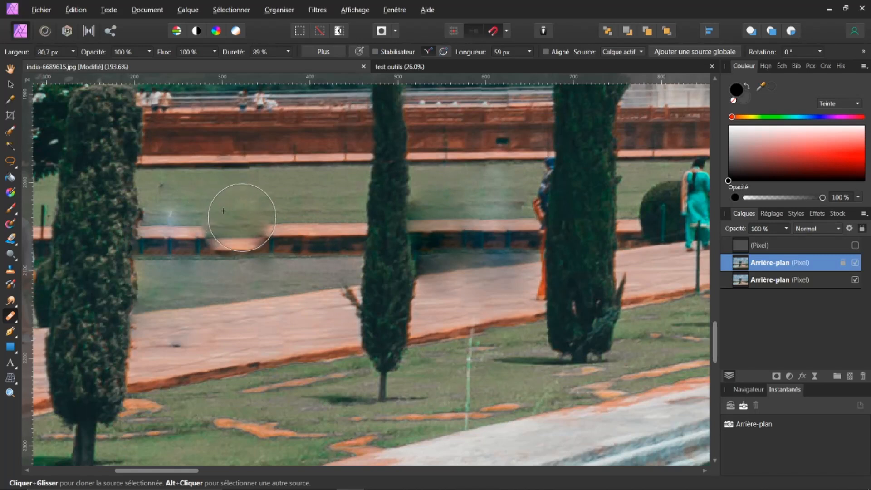
pyautogui.keyDown('alt'); pyautogui.click(230, 217); pyautogui.keyUp('alt')
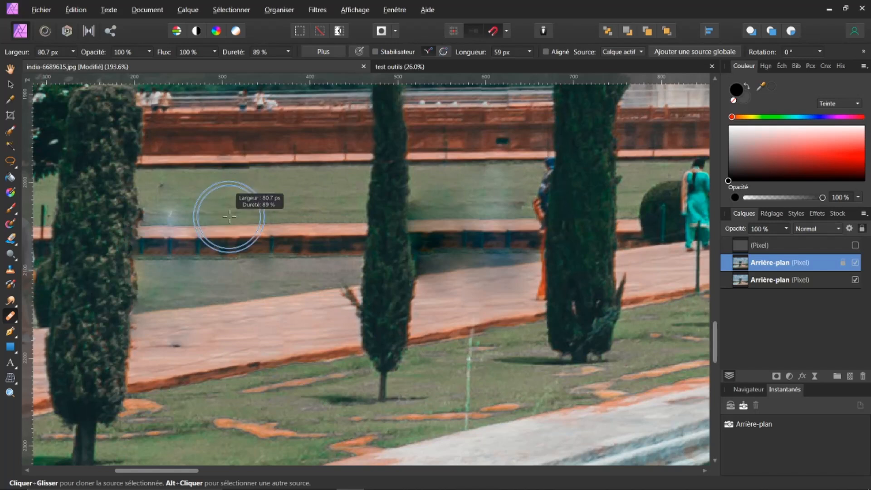
pyautogui.moveTo(233, 217); pyautogui.dragTo(236, 218)
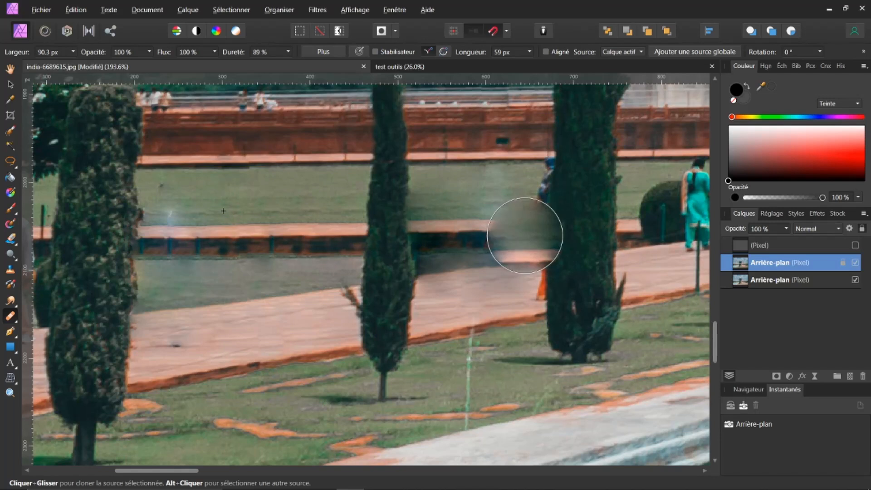
pyautogui.keyDown('alt'); pyautogui.click(207, 212); pyautogui.keyUp('alt')
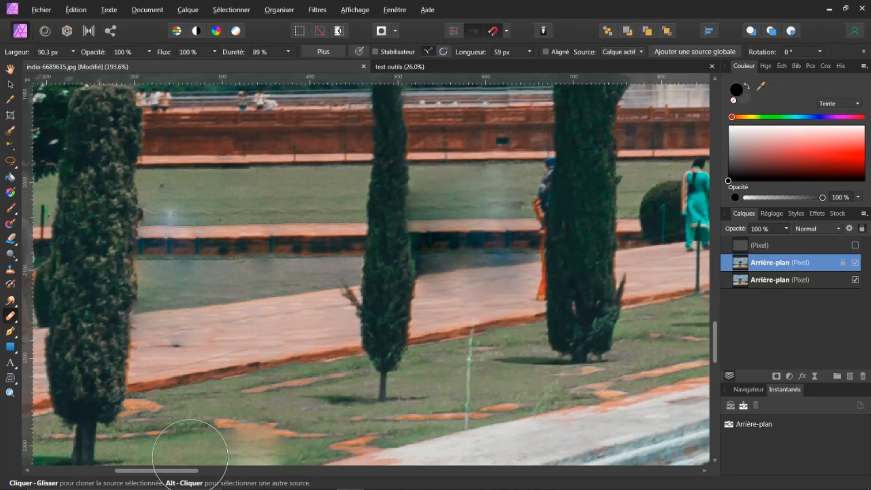
pyautogui.moveTo(191, 472); pyautogui.dragTo(229, 485)
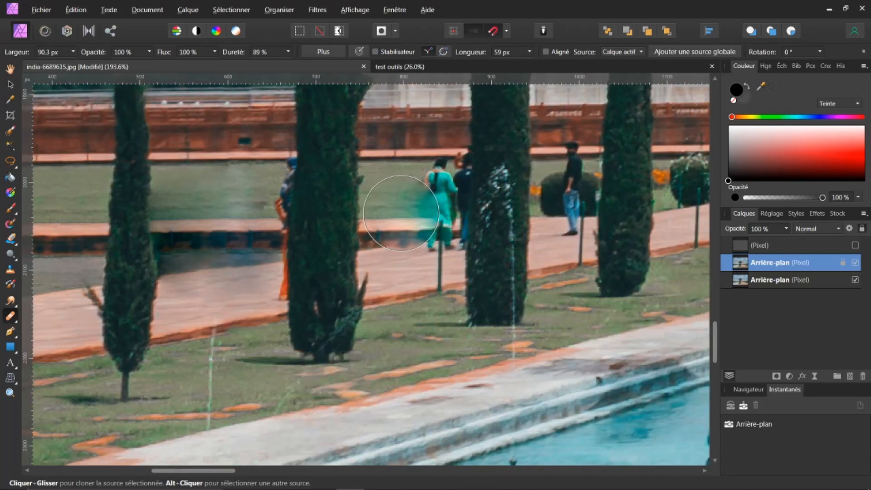
# Reduce the Healing Brush to 31.4 px with 91 % hardness and paint out the woman in teal on the path
pyautogui.click(401, 213)
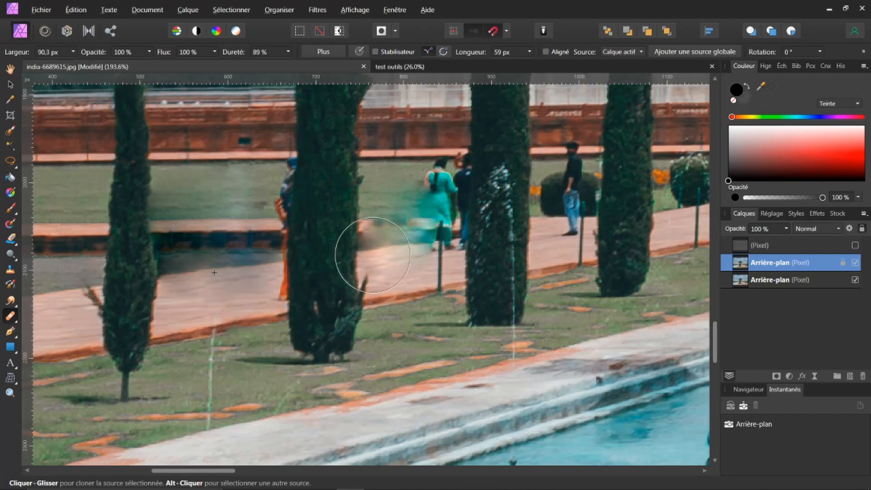
pyautogui.moveTo(214, 273)
pyautogui.mouseDown()
pyautogui.moveTo(181, 274)
pyautogui.moveTo(207, 267)
pyautogui.mouseUp()
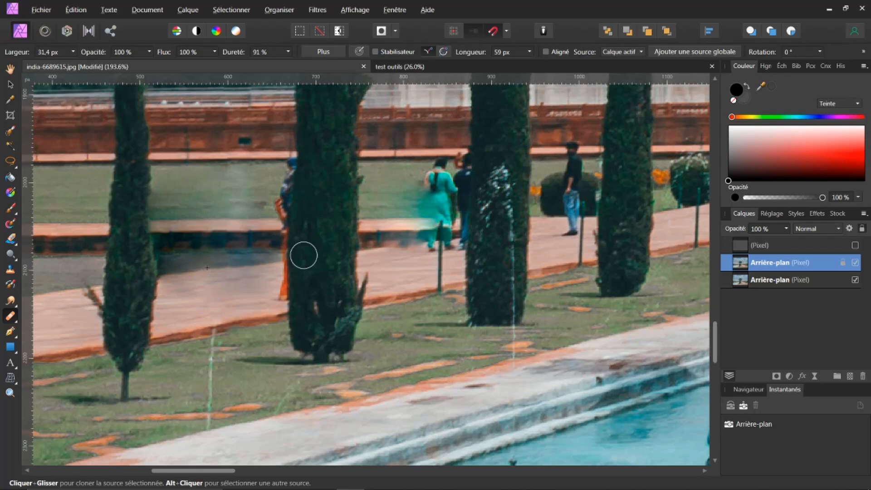
pyautogui.moveTo(406, 246)
pyautogui.mouseDown()
pyautogui.moveTo(415, 242)
pyautogui.moveTo(370, 248)
pyautogui.mouseUp()
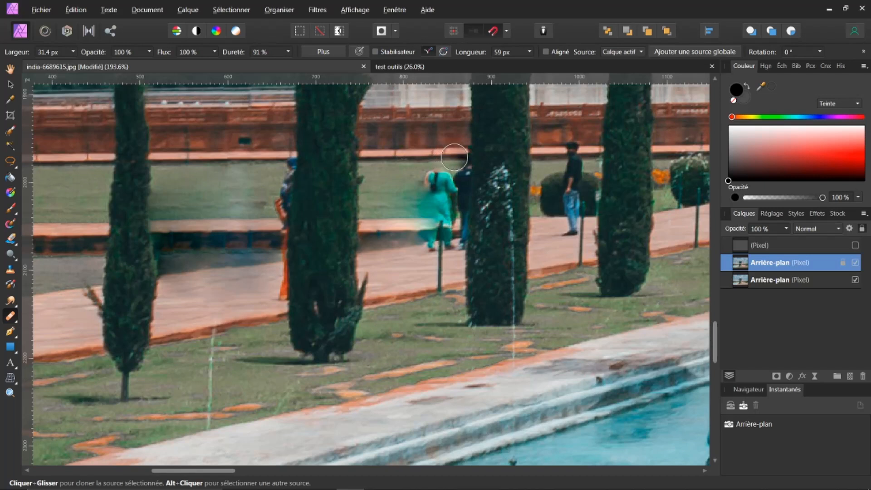
pyautogui.moveTo(457, 159)
pyautogui.mouseDown()
pyautogui.moveTo(403, 172)
pyautogui.moveTo(397, 179)
pyautogui.moveTo(440, 183)
pyautogui.moveTo(396, 189)
pyautogui.mouseUp()
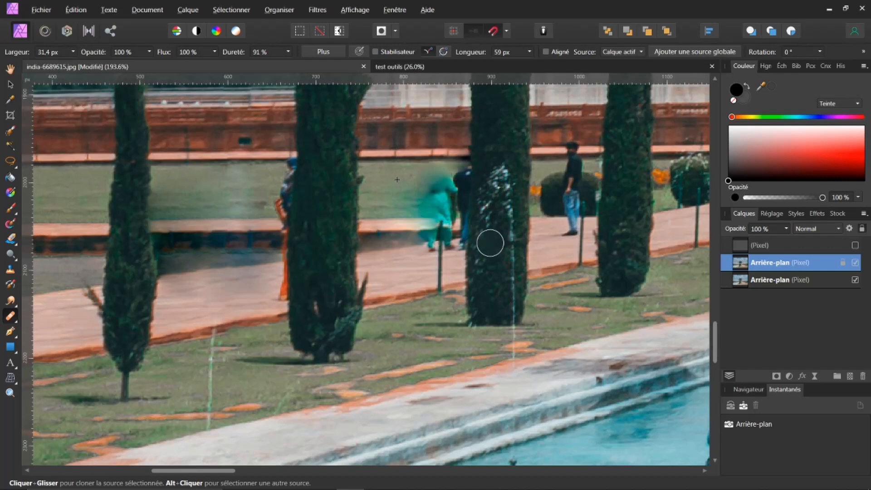
pyautogui.hotkey('ctrl', '0')
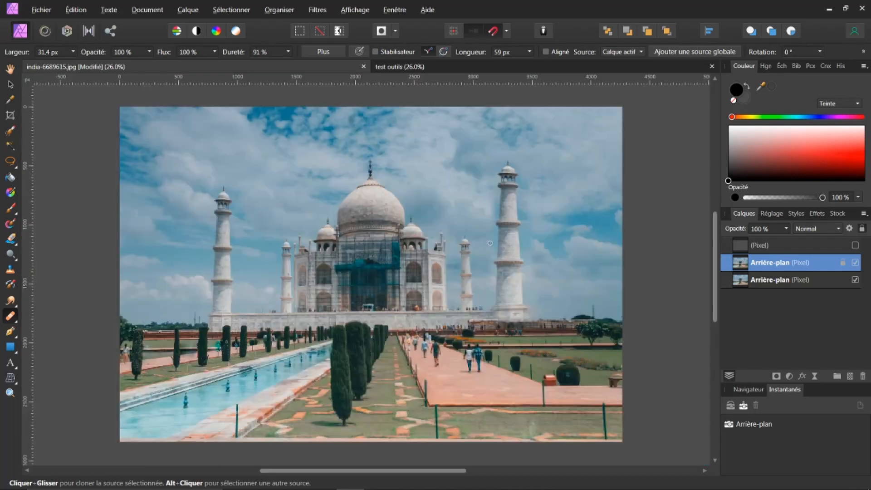